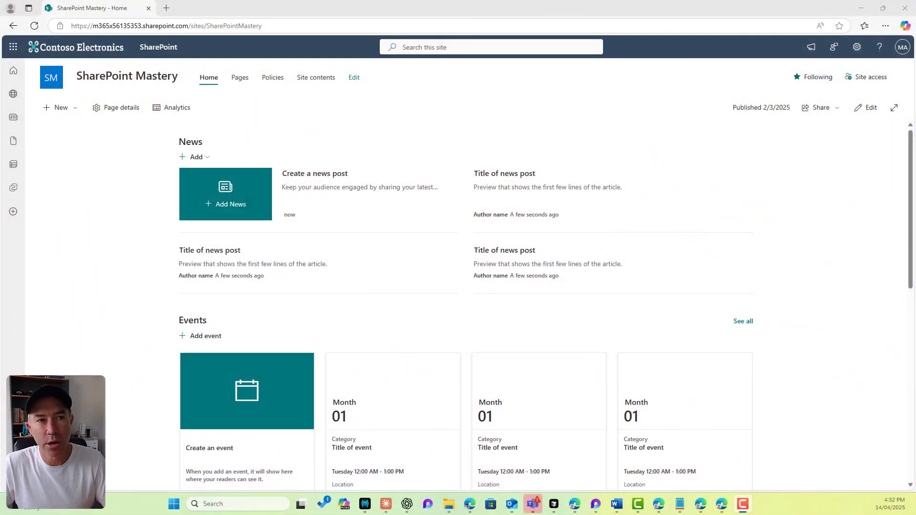
Step: Open the Settings gear menu on the SharePoint Mastery home page
click(857, 47)
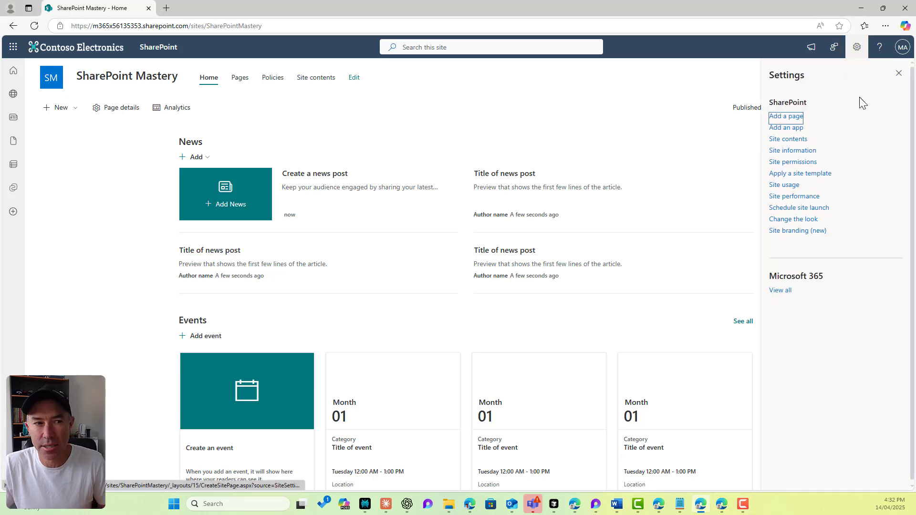
Step: Go through Site information and View all site settings to the Site content types gallery
click(802, 151)
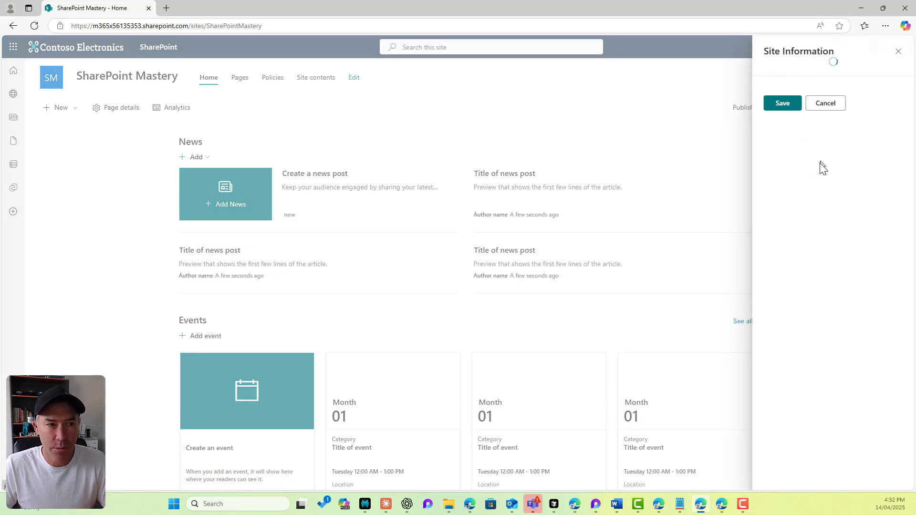
click(799, 261)
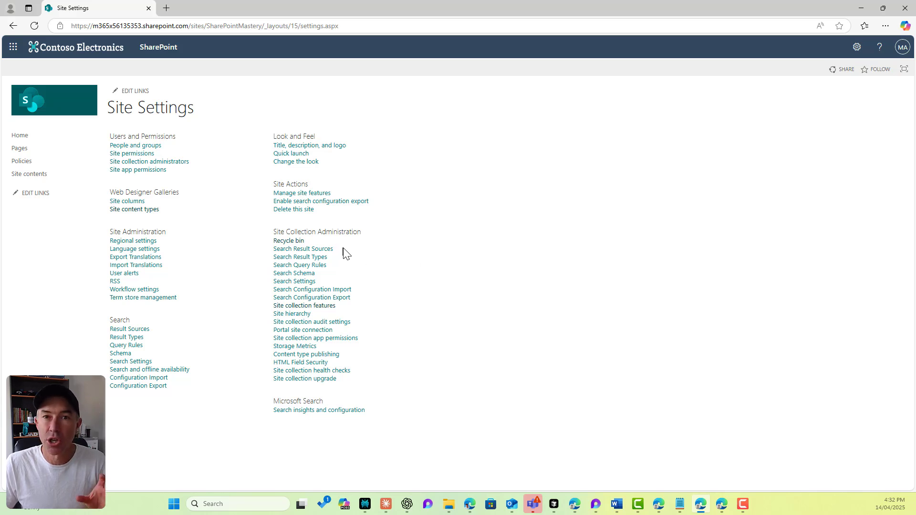
click(140, 209)
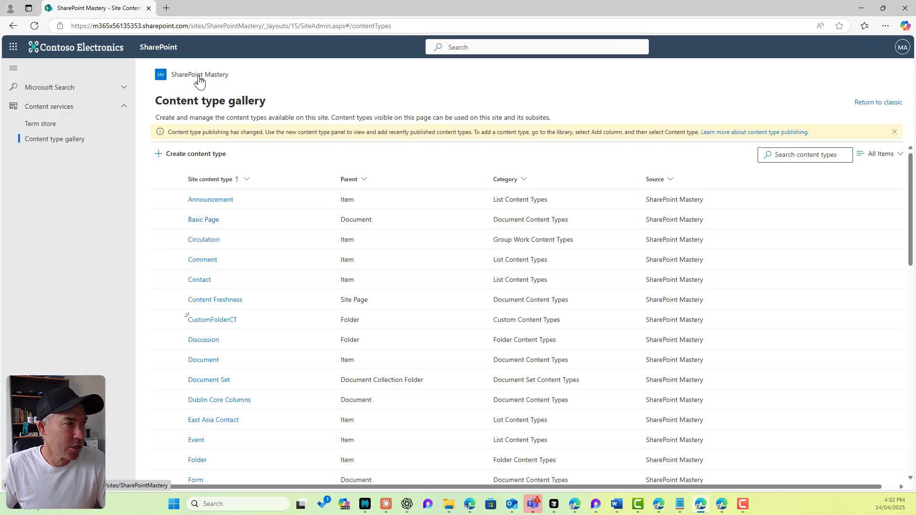
Step: Create 'Project Document Set' with parent Document Set from Document Set Content Types
click(191, 154)
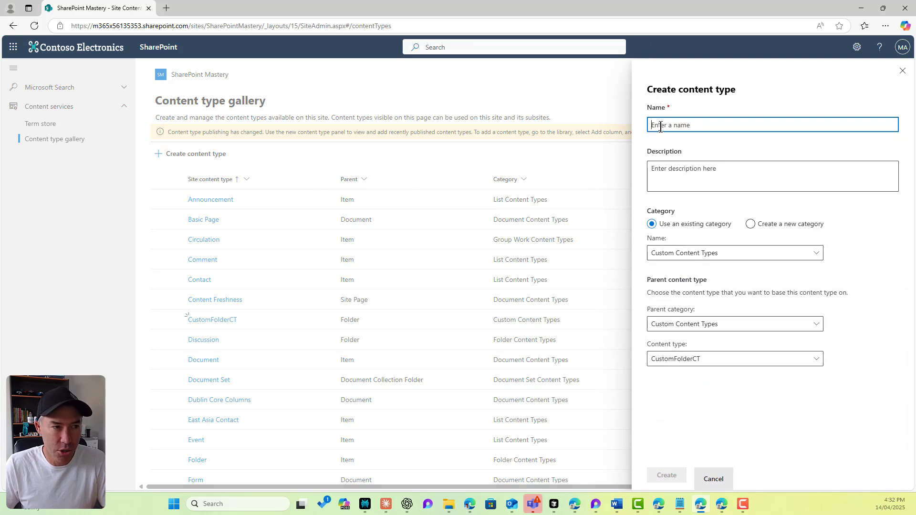
text(Project Document Set)
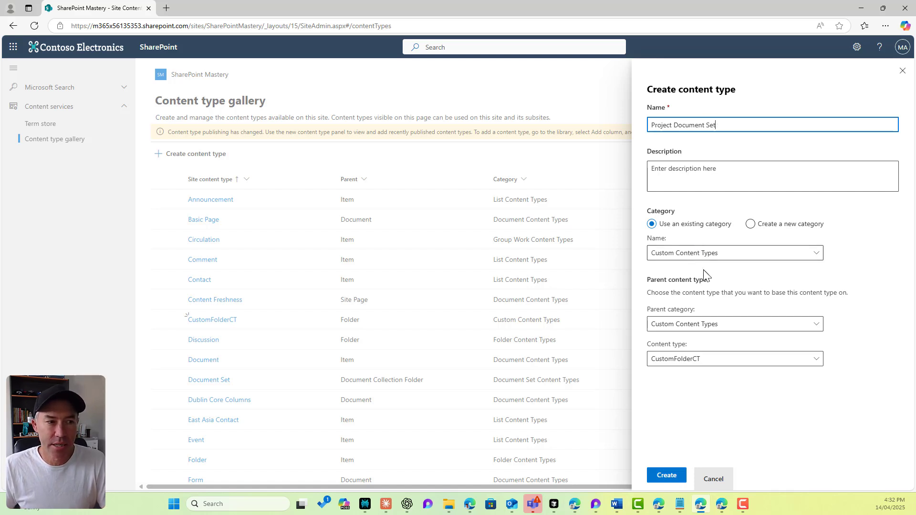
click(689, 323)
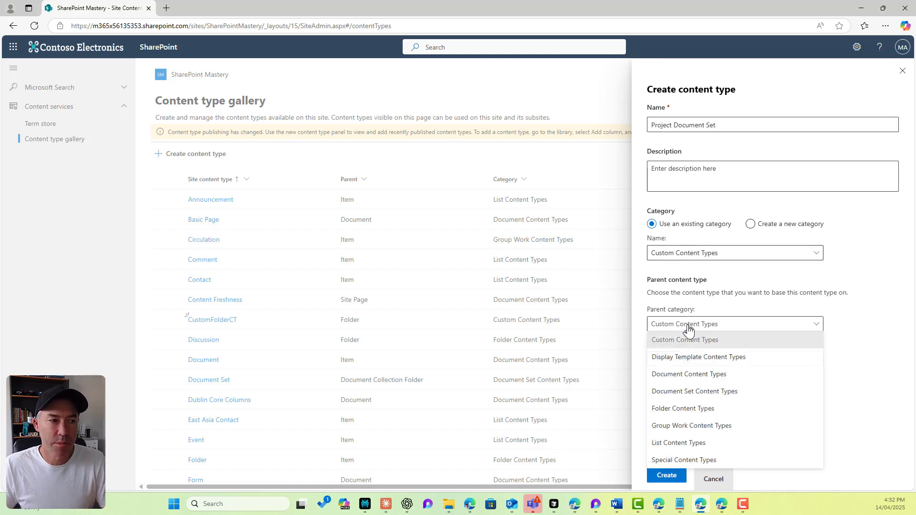
click(695, 392)
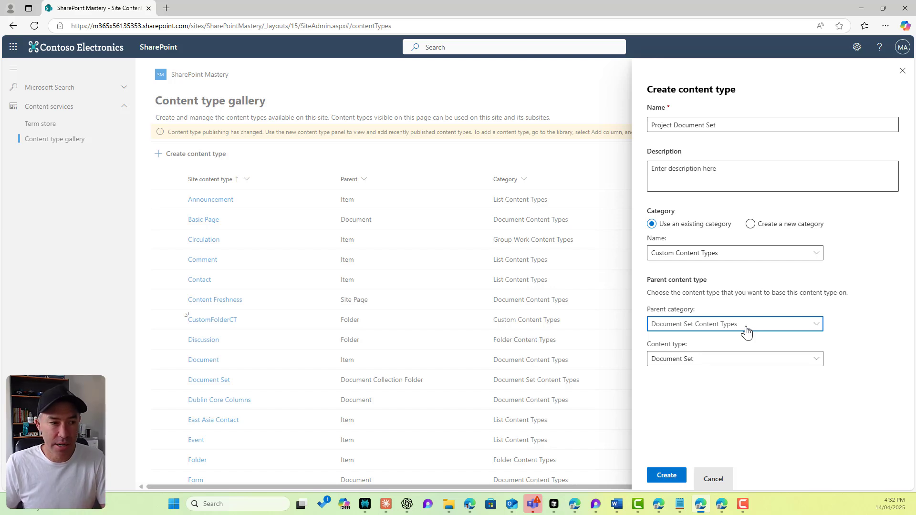
click(686, 362)
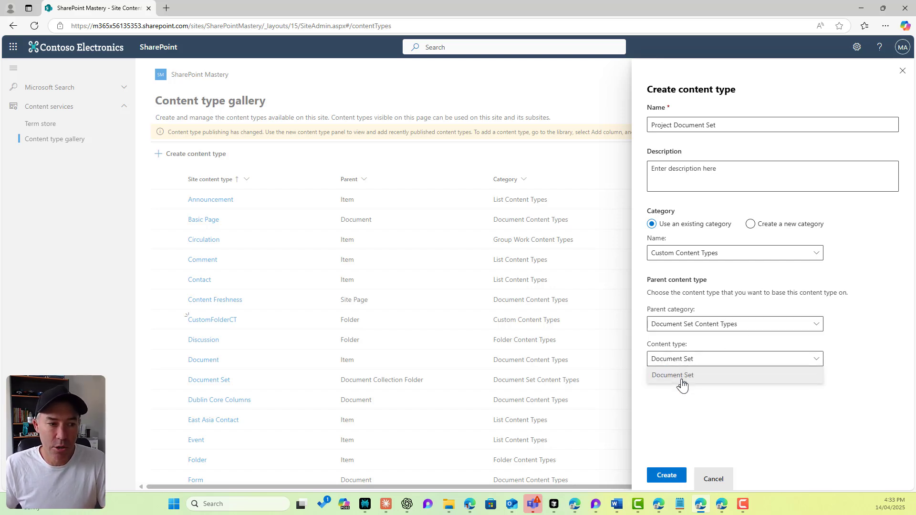
click(682, 377)
click(666, 475)
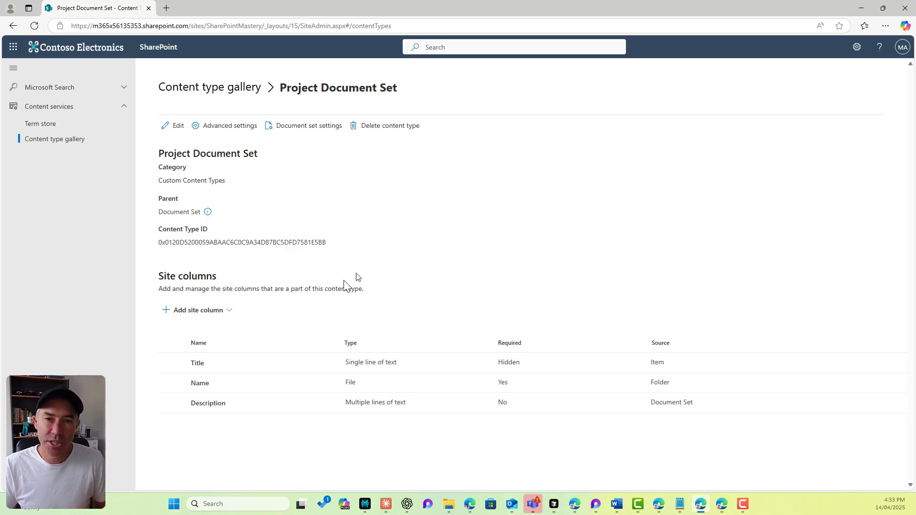
click(195, 310)
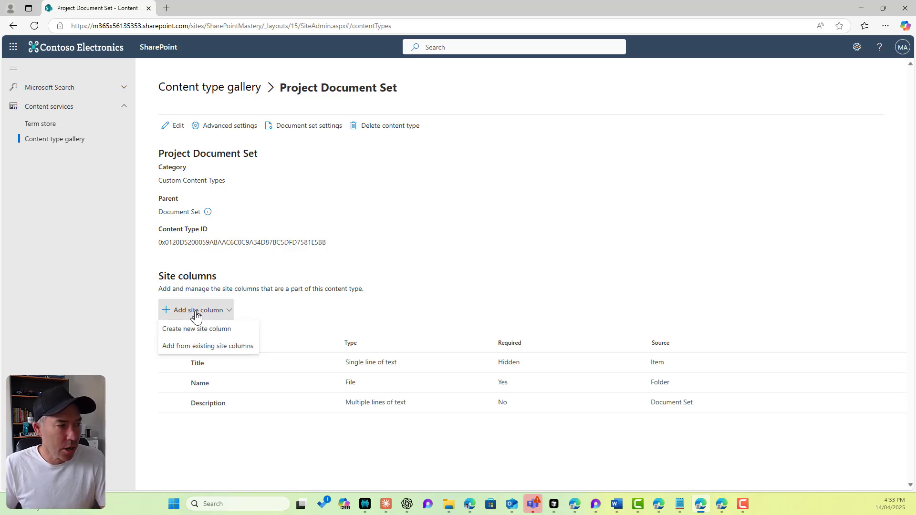
Step: Add a Person or Group site column named Project Manager
click(208, 338)
click(684, 122)
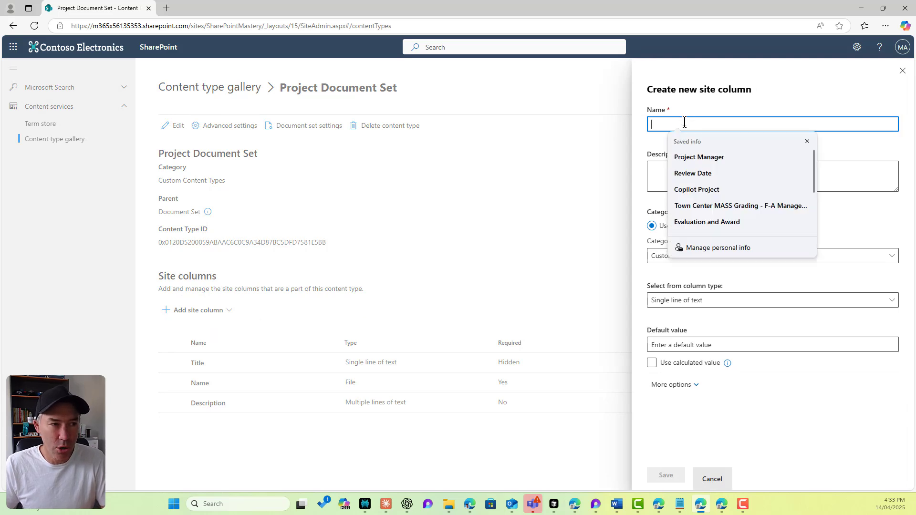
text(Project )
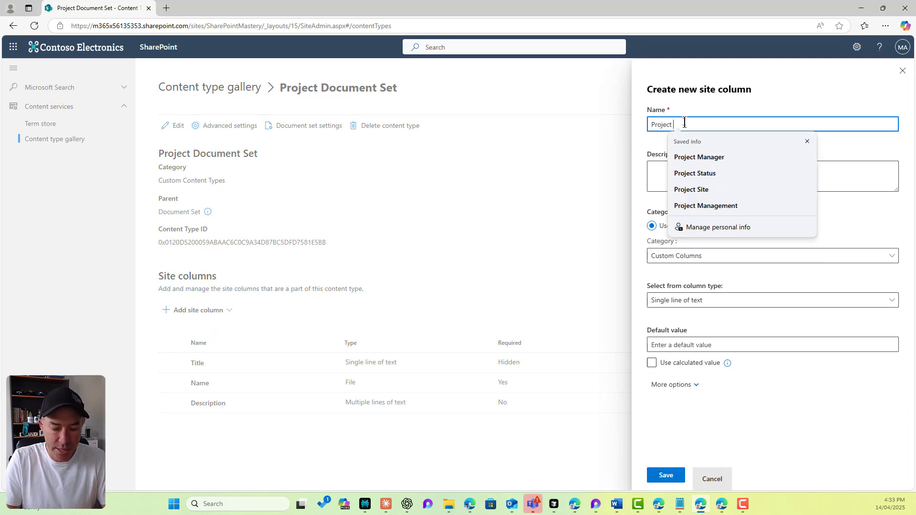
text(Manager)
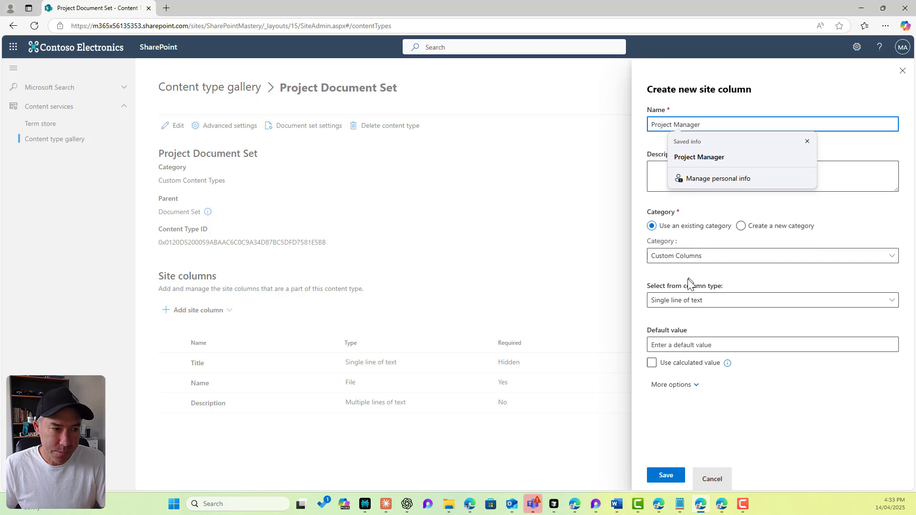
click(680, 301)
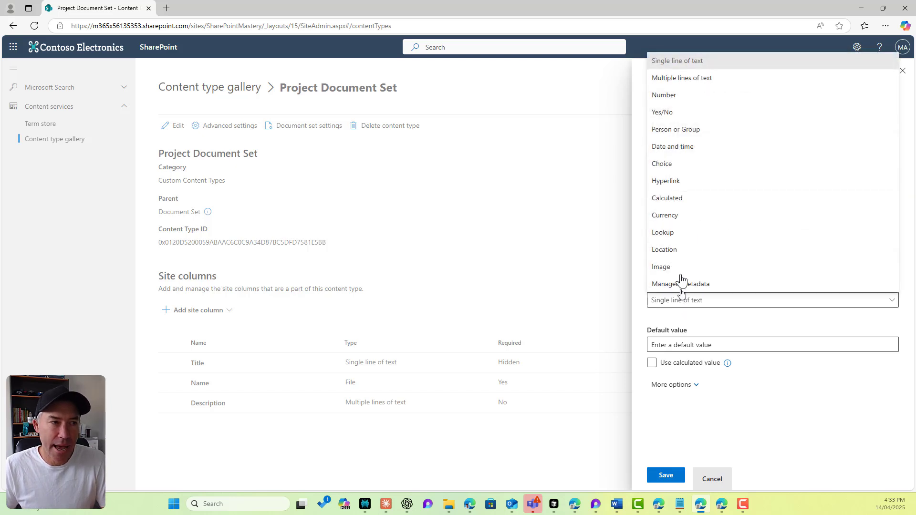
click(675, 130)
click(675, 476)
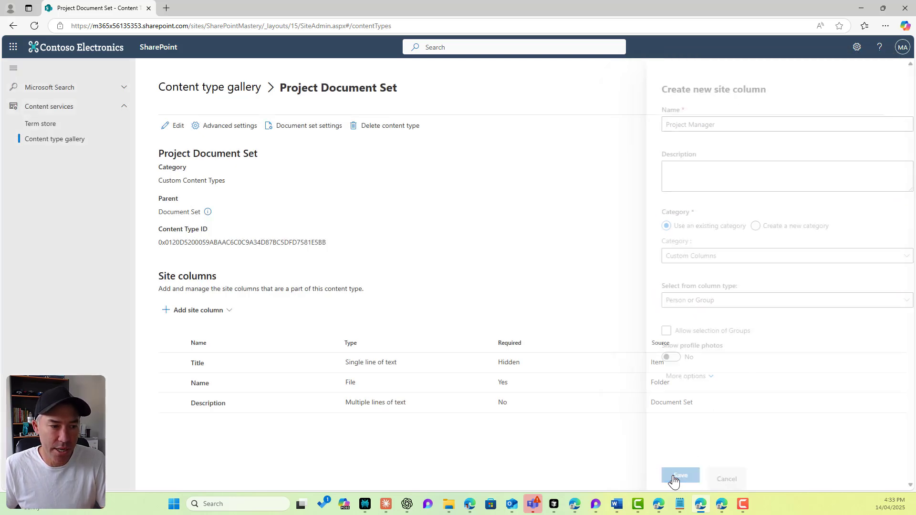
Step: Add a Date and time site column named Project Start Date
click(193, 310)
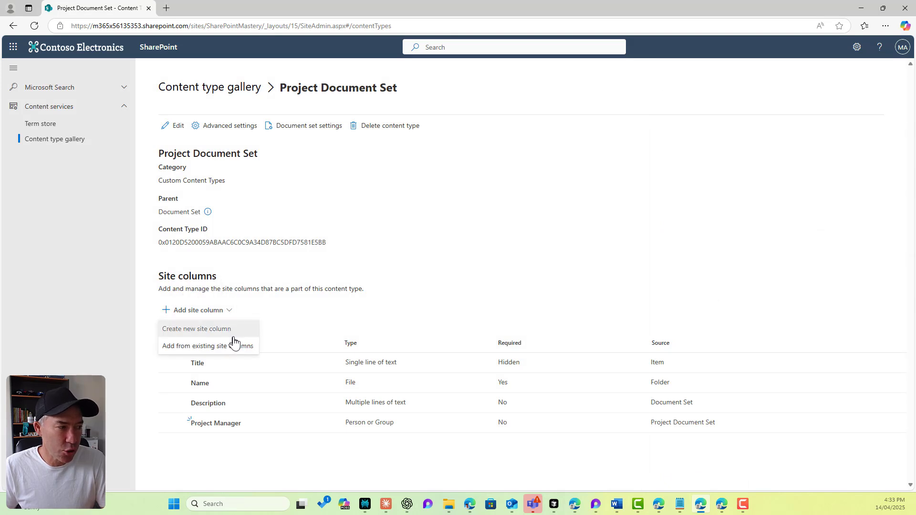
click(233, 334)
text(Project Start Date)
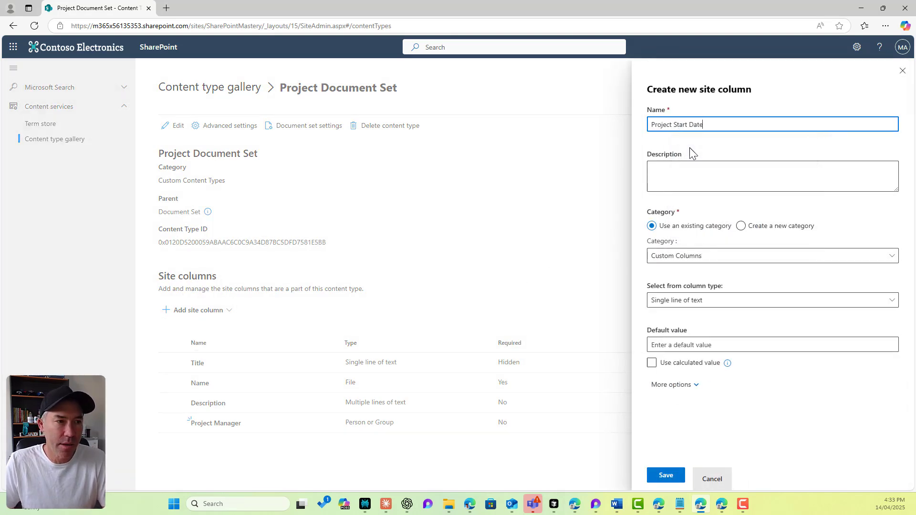
click(690, 301)
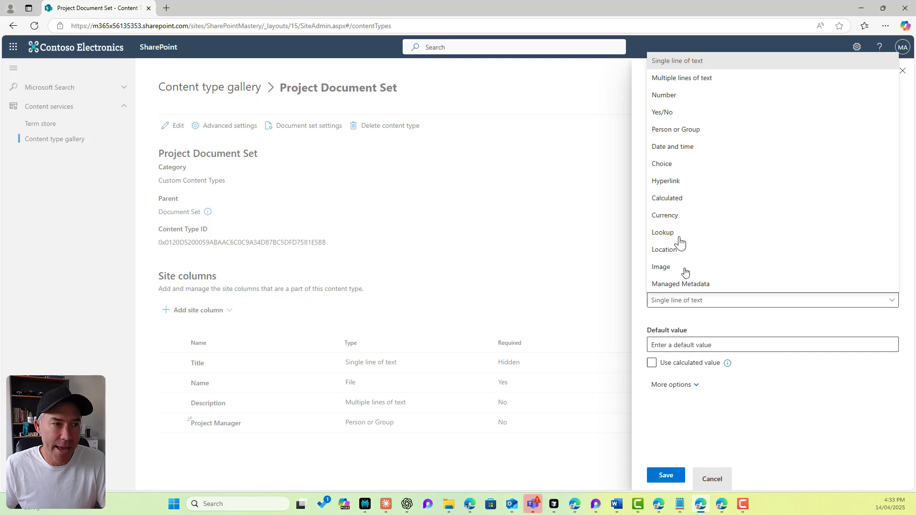
click(670, 133)
click(686, 302)
click(687, 149)
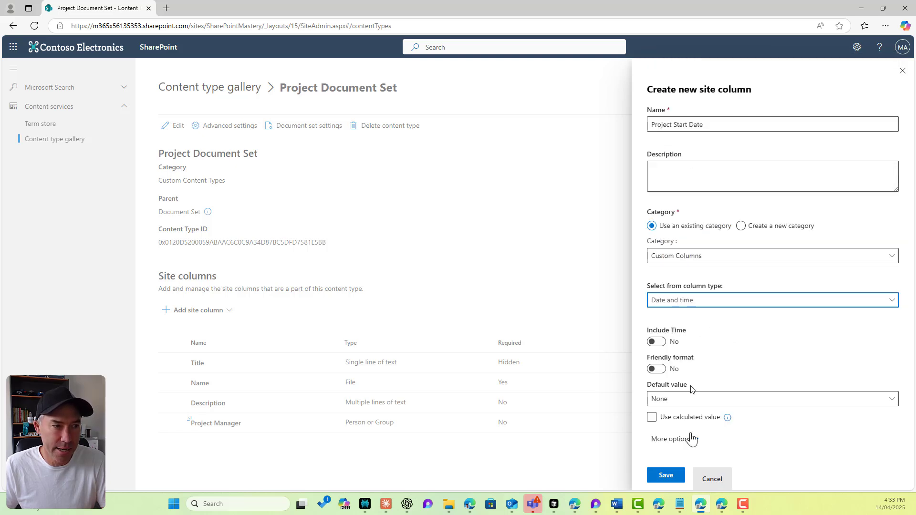
click(665, 475)
Step: Add a Date and time column named Project Close Date, then return to the gallery
click(198, 311)
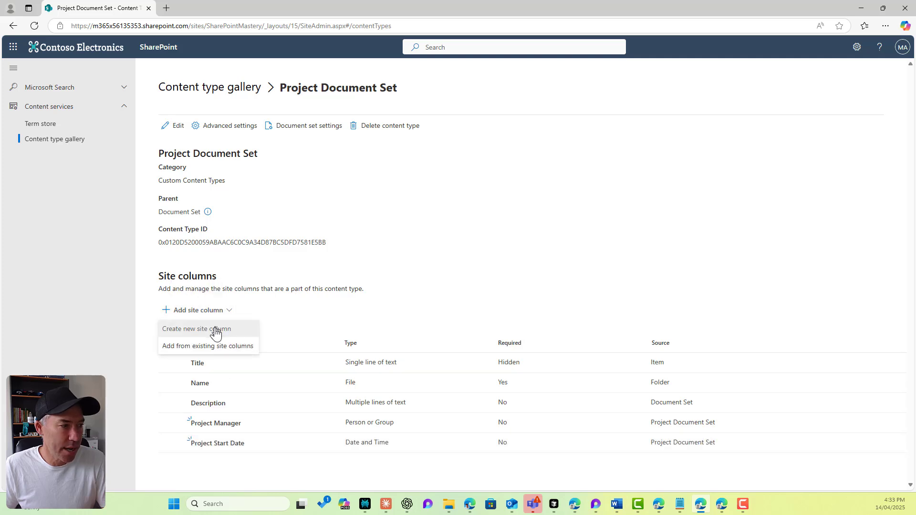
click(221, 333)
text(P)
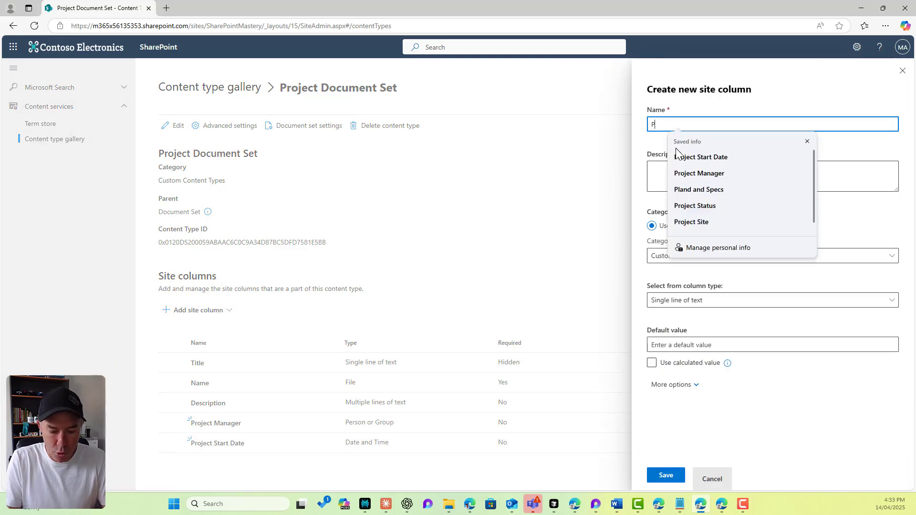
text(roject Close Date)
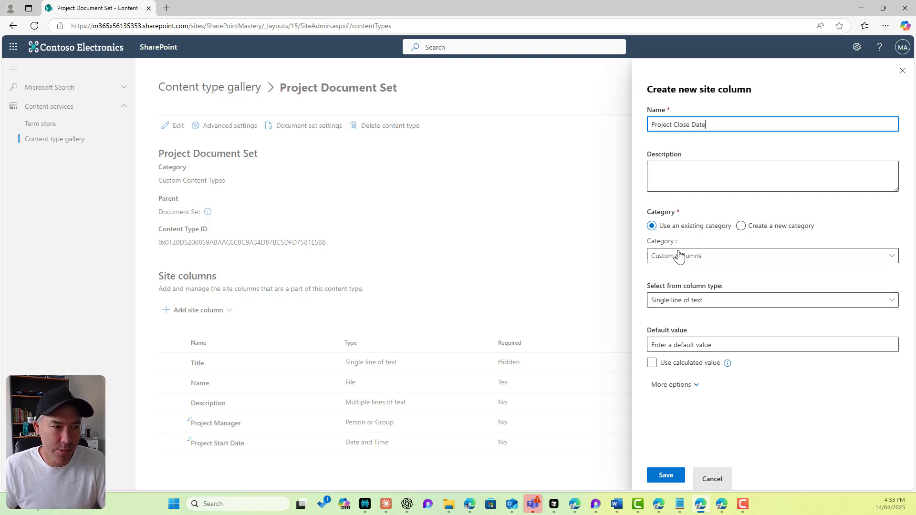
click(671, 302)
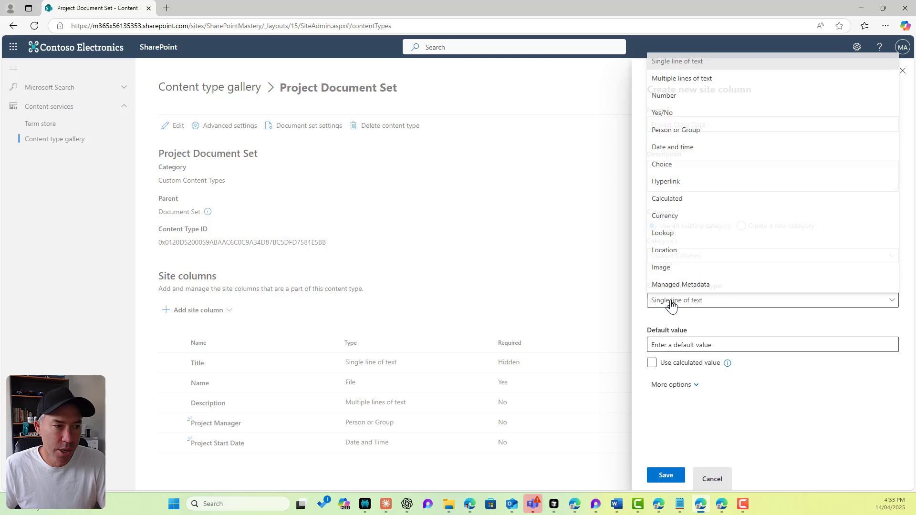
click(676, 147)
click(666, 475)
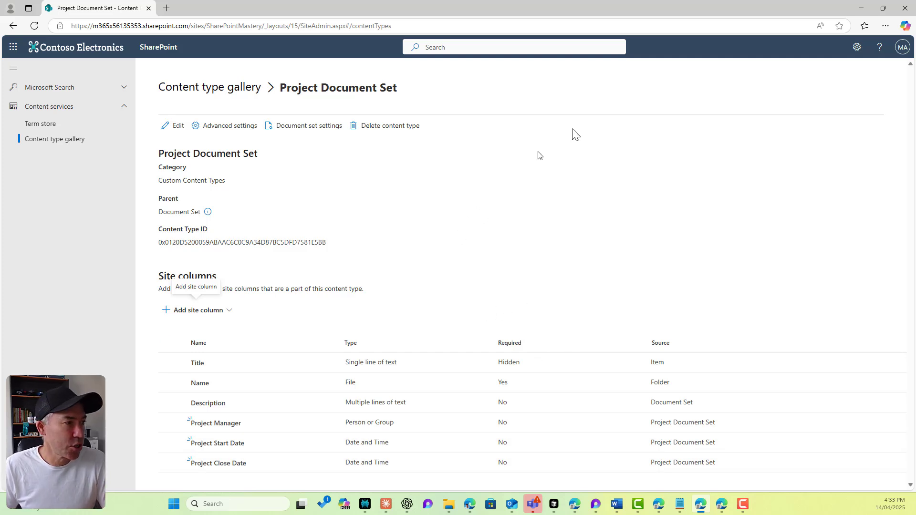
click(238, 89)
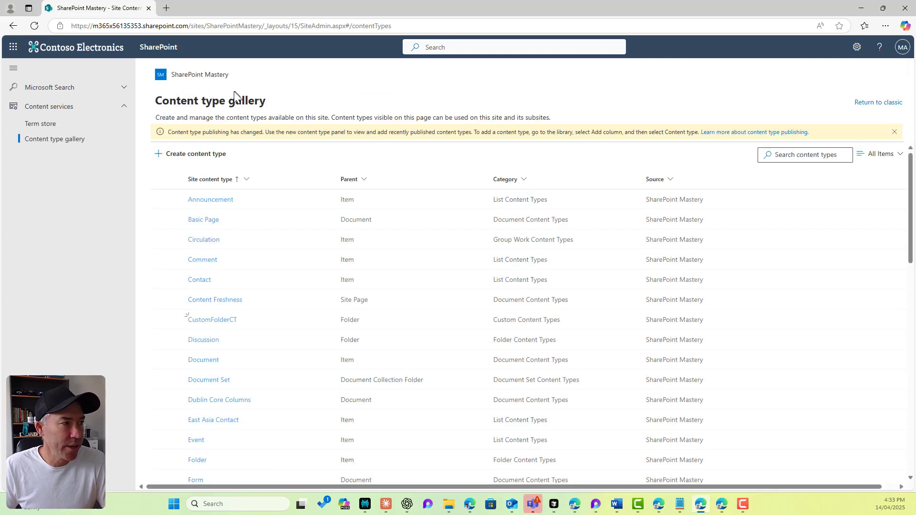
click(201, 75)
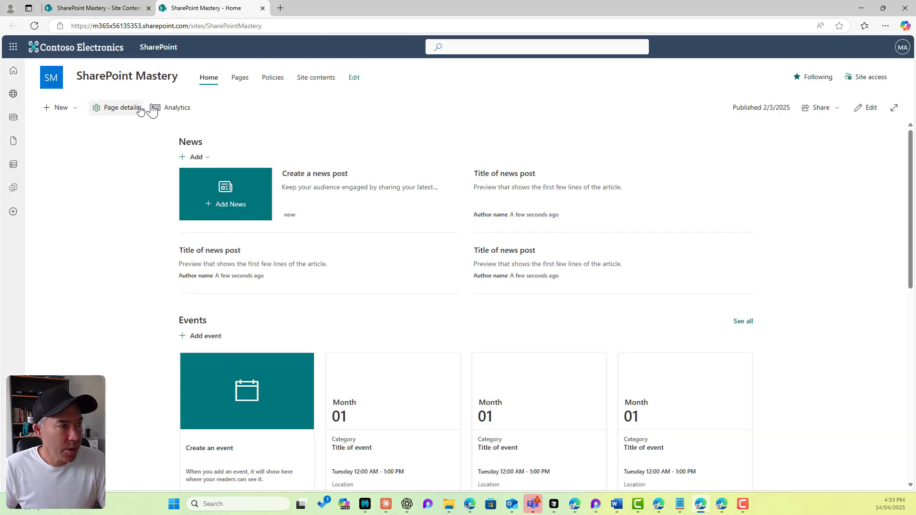
Step: Create a blank document library named Projects
click(72, 109)
click(74, 148)
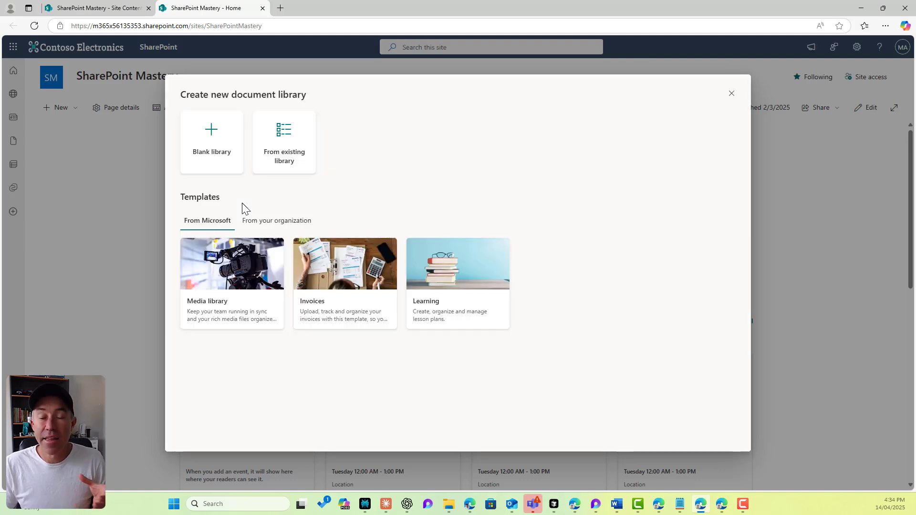
click(210, 160)
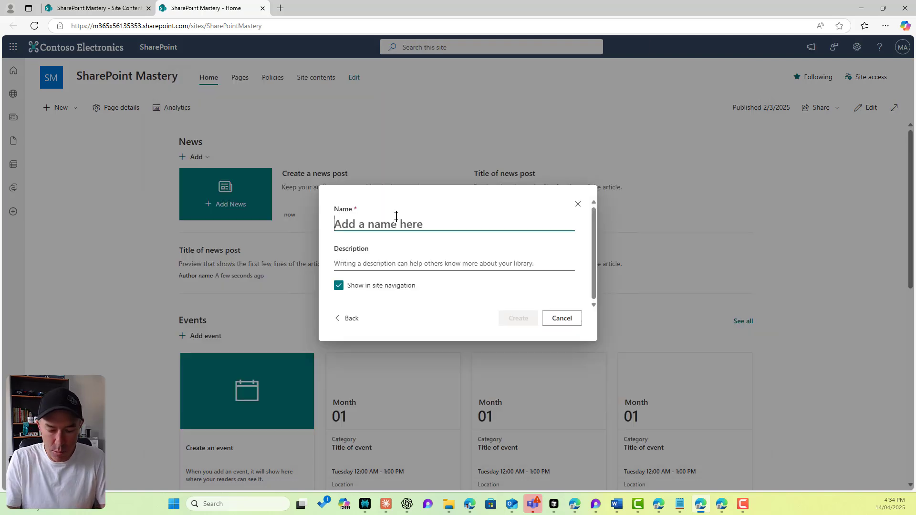
text(Projects)
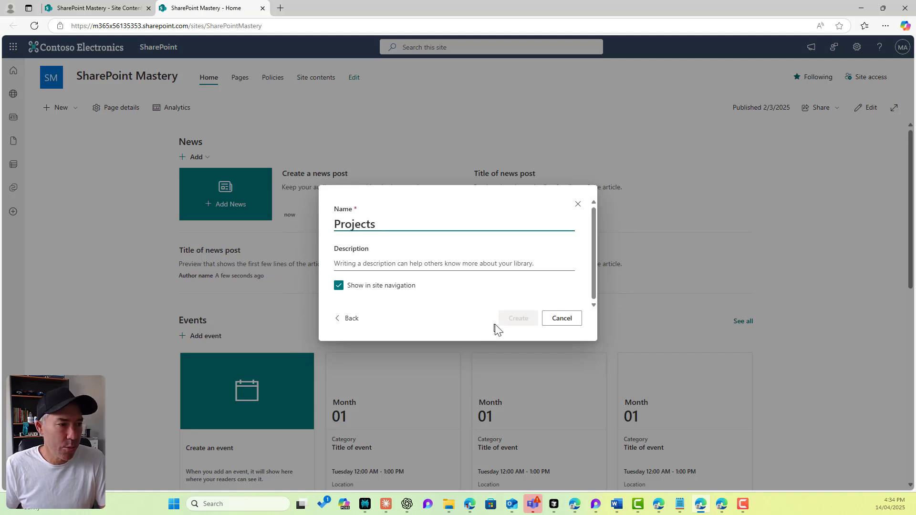
click(508, 323)
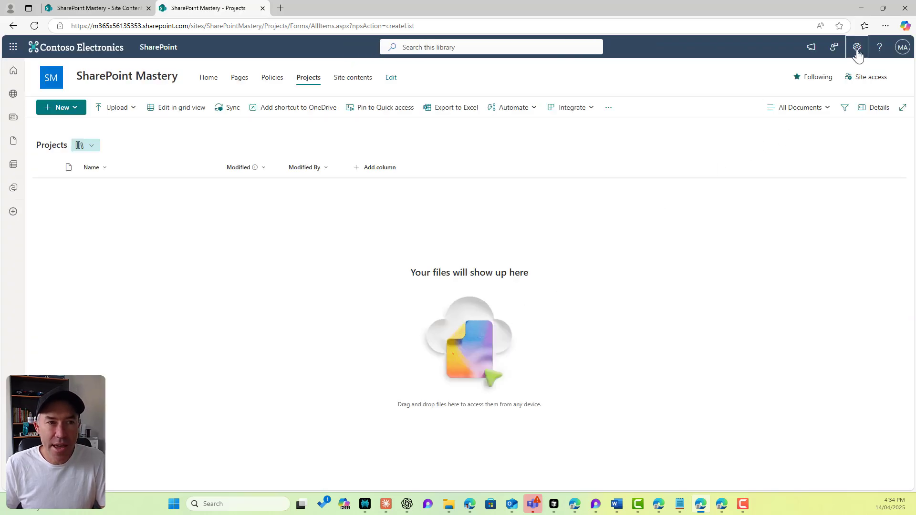
click(856, 48)
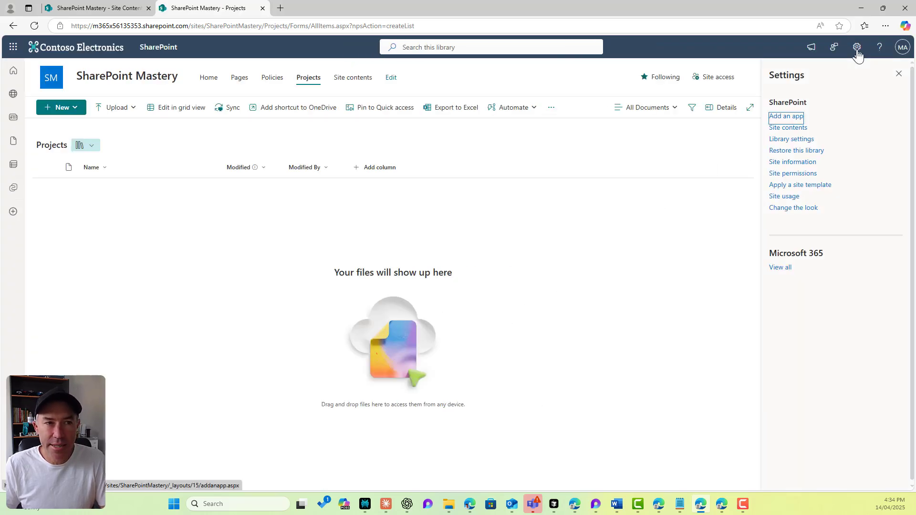
Step: Open the Projects library's Advanced settings through Library settings > More library settings
click(792, 163)
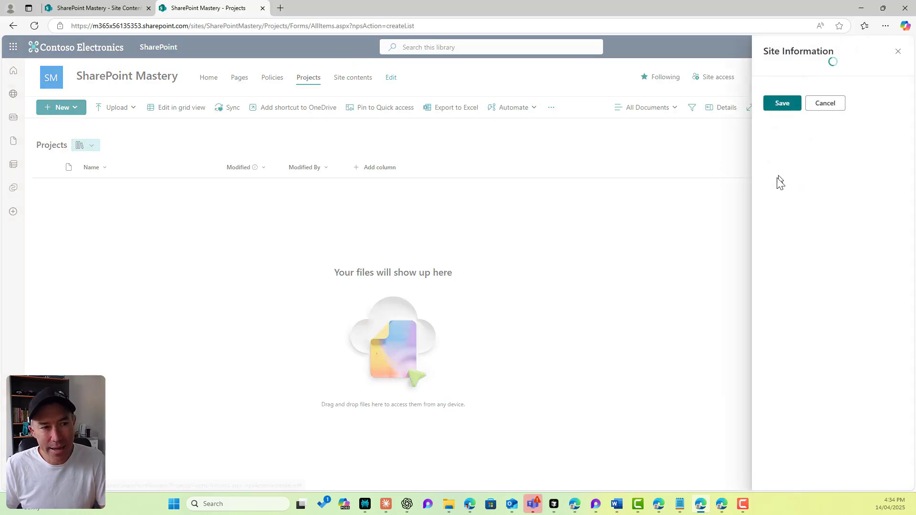
click(792, 261)
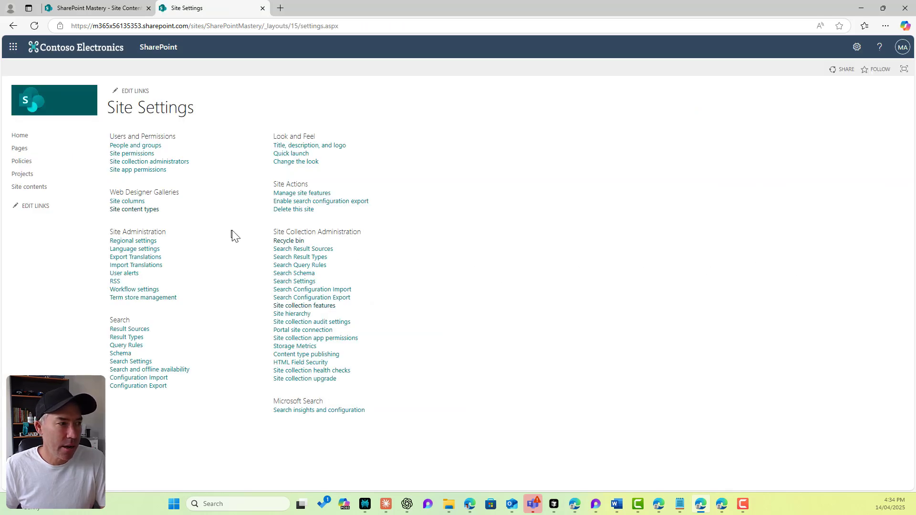
click(857, 47)
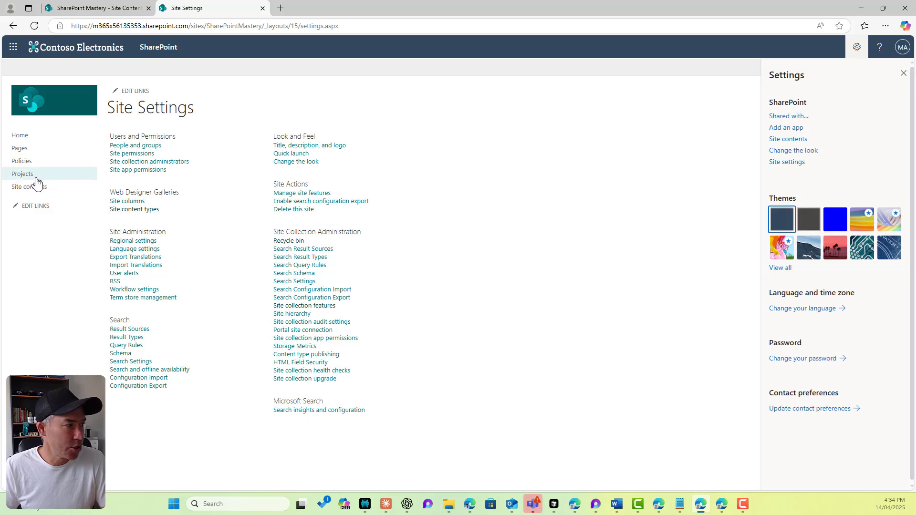
click(36, 180)
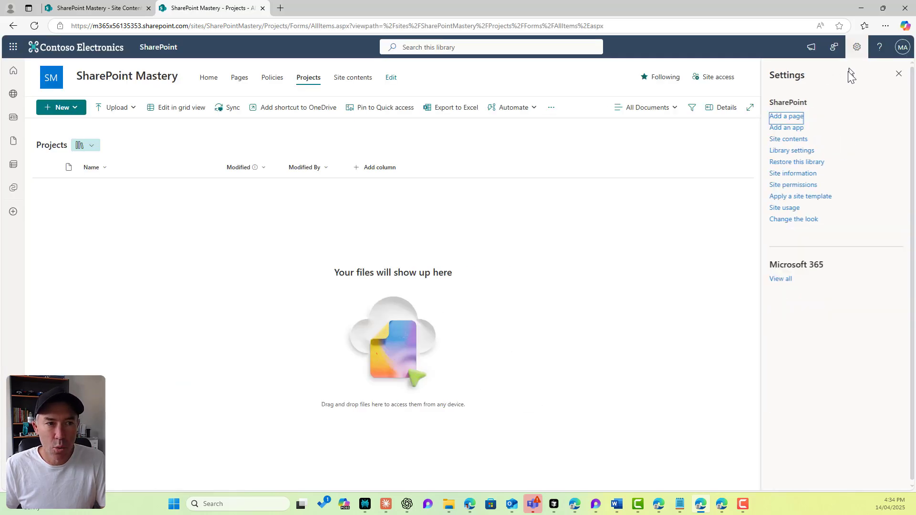
click(791, 150)
click(782, 185)
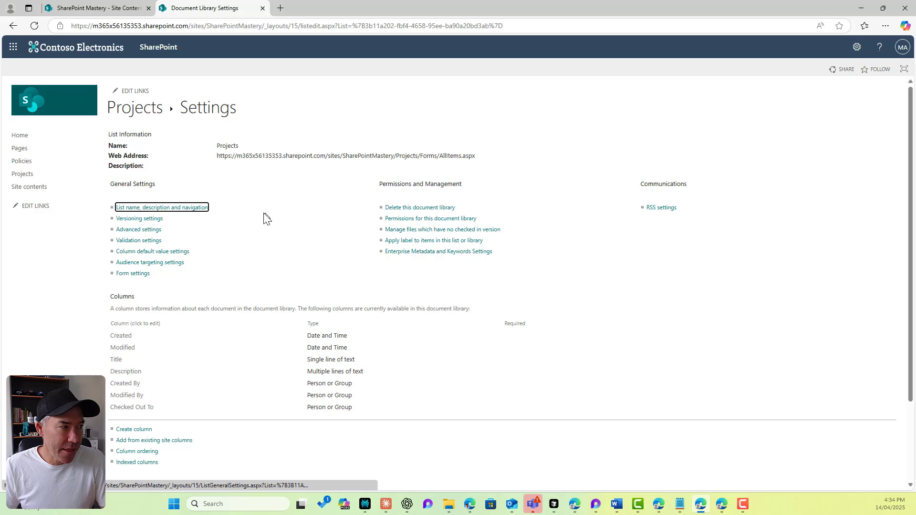
click(148, 233)
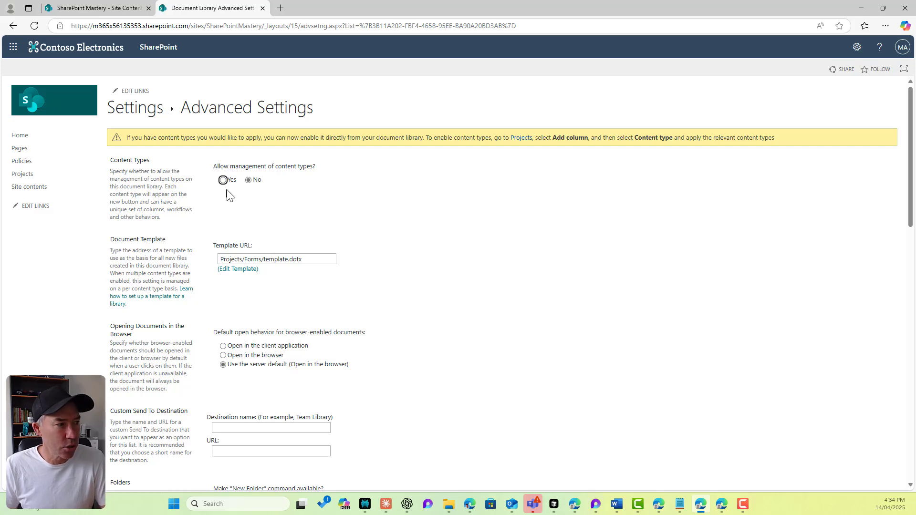
Step: Set 'Allow management of content types' to Yes and save the advanced settings
click(223, 180)
scroll(464, 240, down, 15)
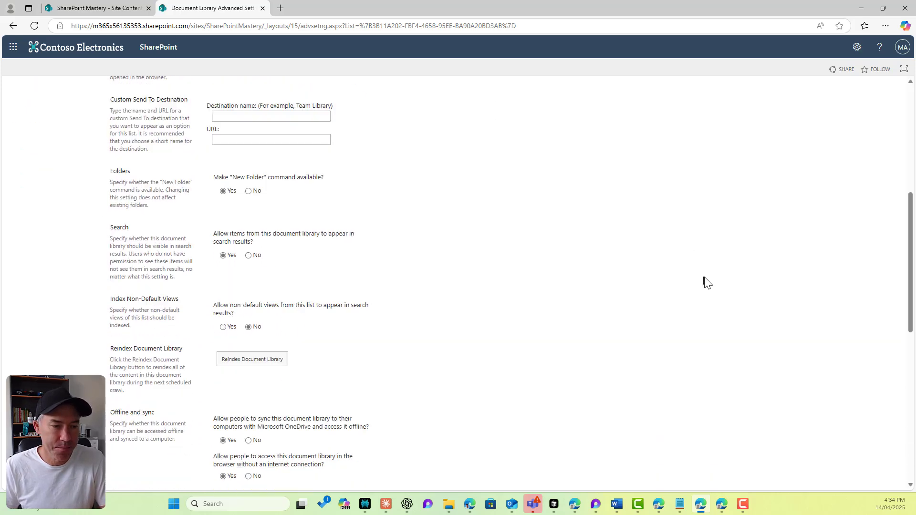
scroll(708, 284, down, 5)
click(373, 447)
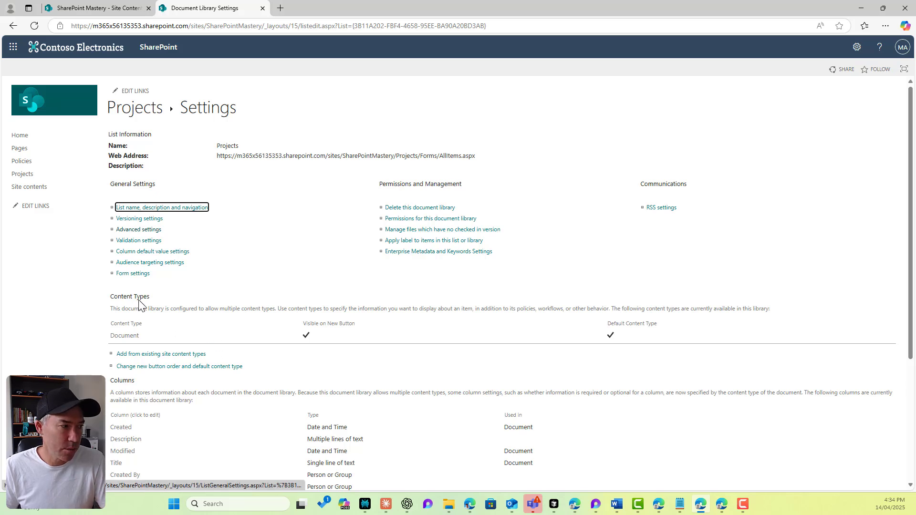
Step: Add Project Document Set from Custom Content Types to the Projects library
click(156, 355)
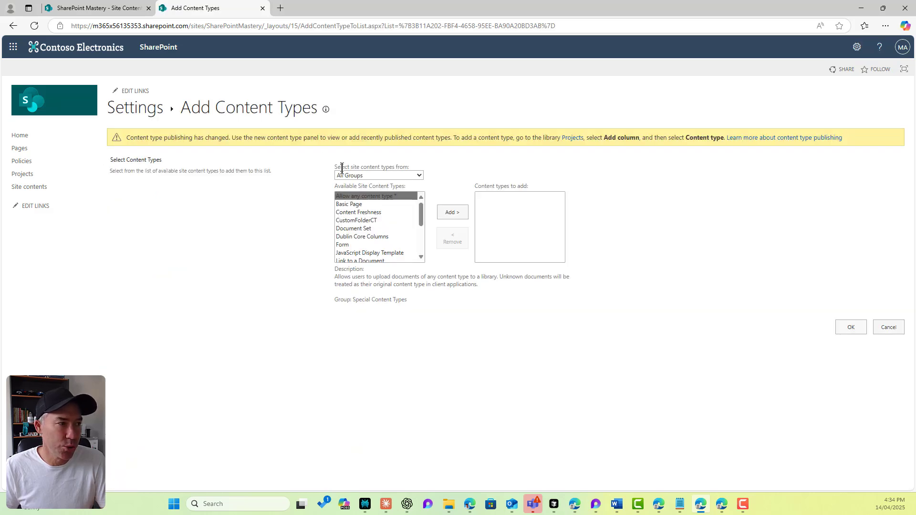
click(349, 176)
click(354, 199)
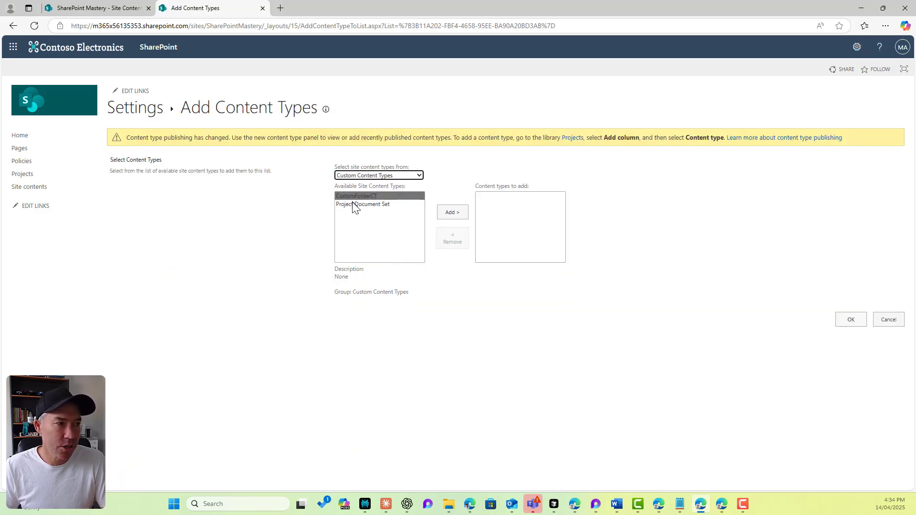
click(357, 205)
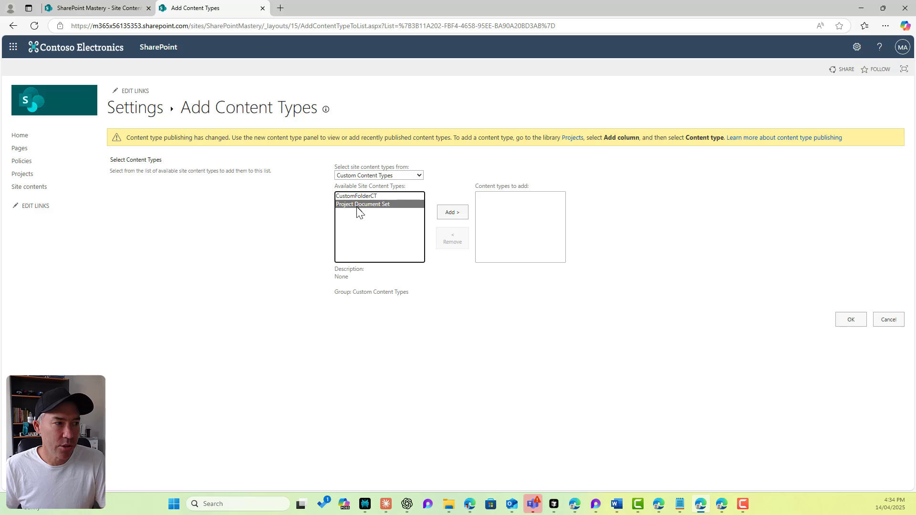
click(441, 214)
click(852, 322)
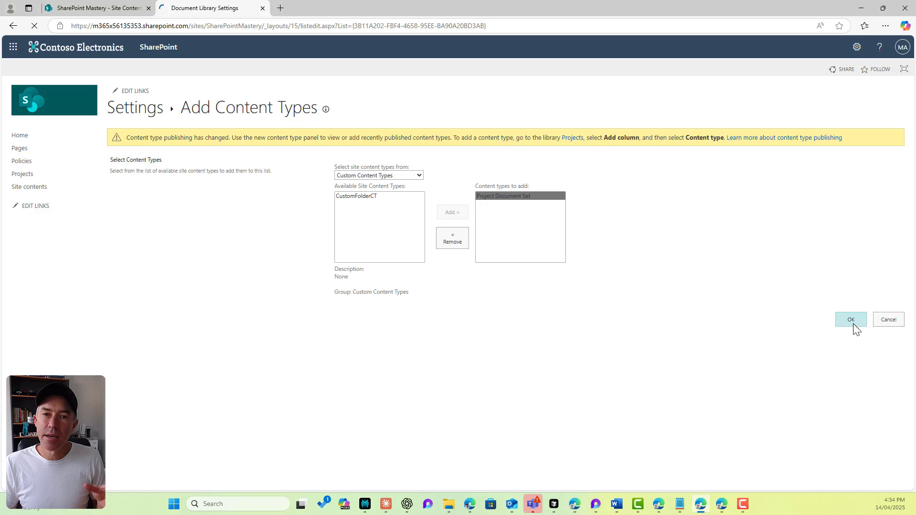
click(135, 110)
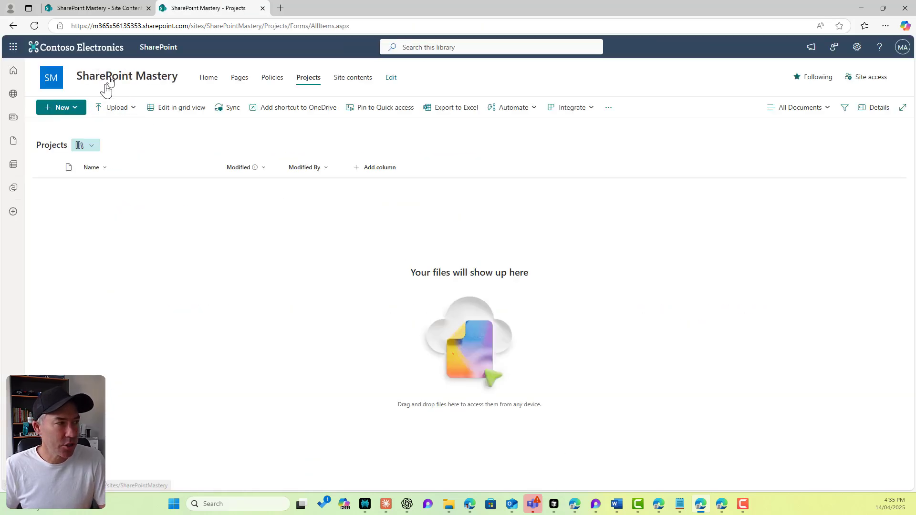
Step: Start a new Project Document Set from the New menu, then cancel the form
click(75, 109)
click(78, 166)
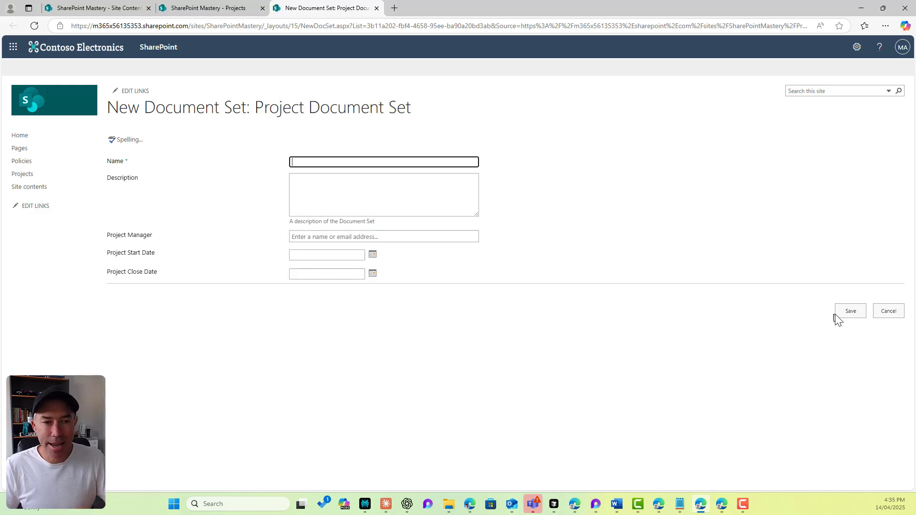
click(884, 315)
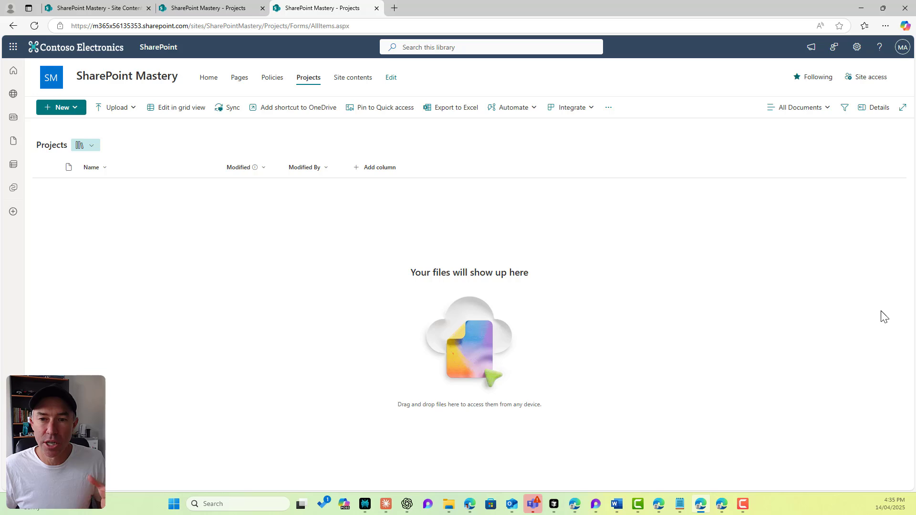
click(857, 47)
Step: Open the Document Set settings of the library's Project Document Set content type
click(794, 139)
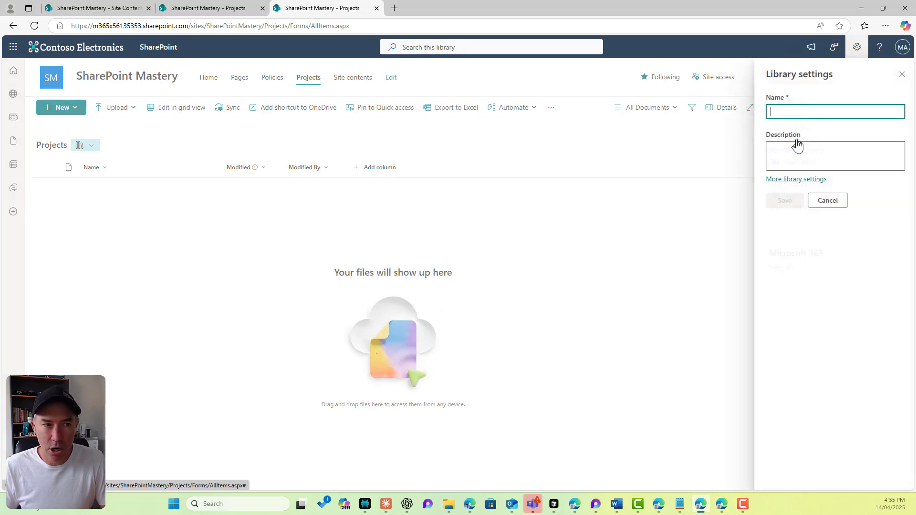
click(807, 181)
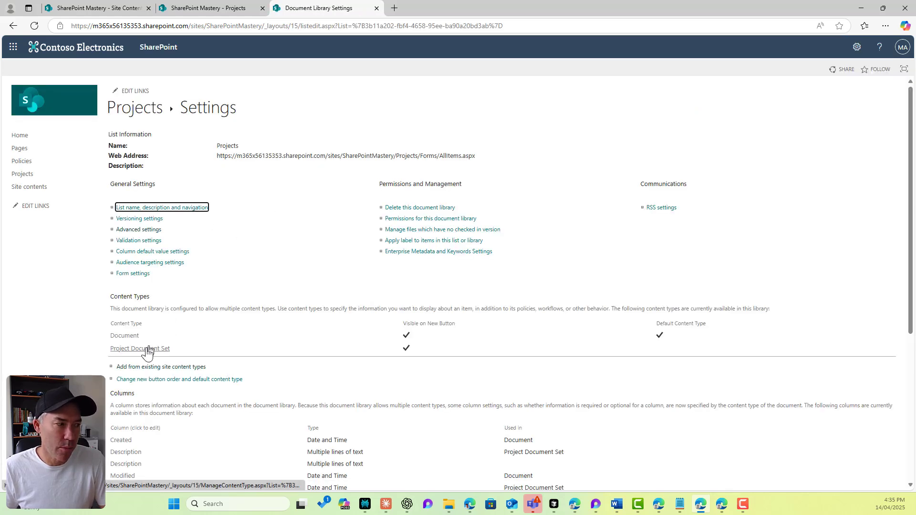
click(132, 349)
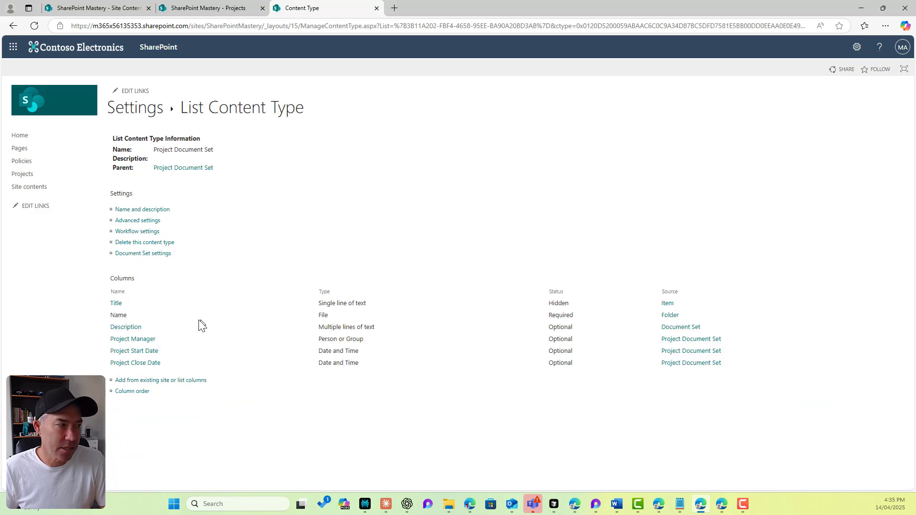
click(138, 257)
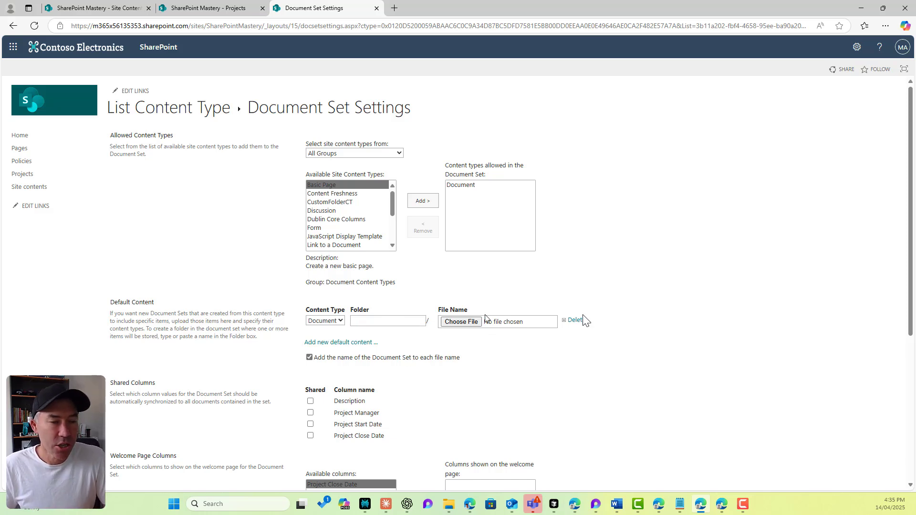
click(404, 320)
Step: Add a '01 Project Initiation' folder with the initiation document as default content, plus a blank second entry
text(01)
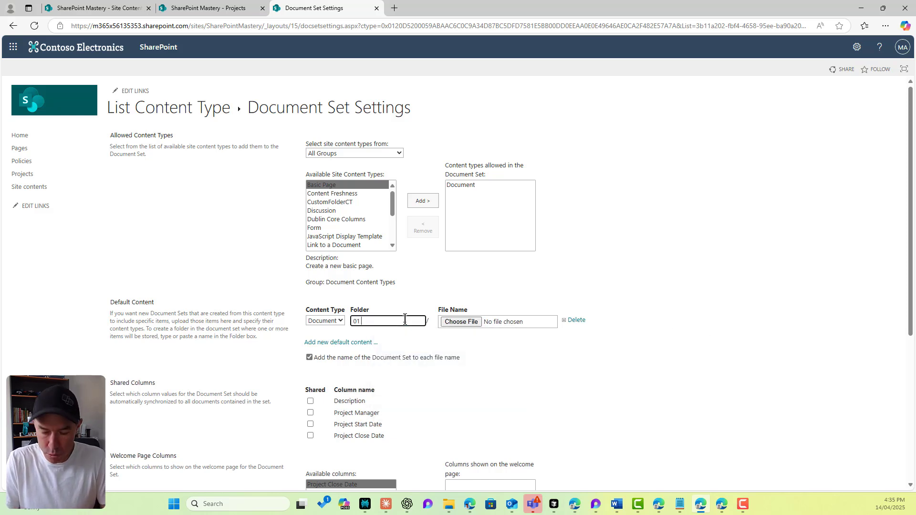
text( Project Initia)
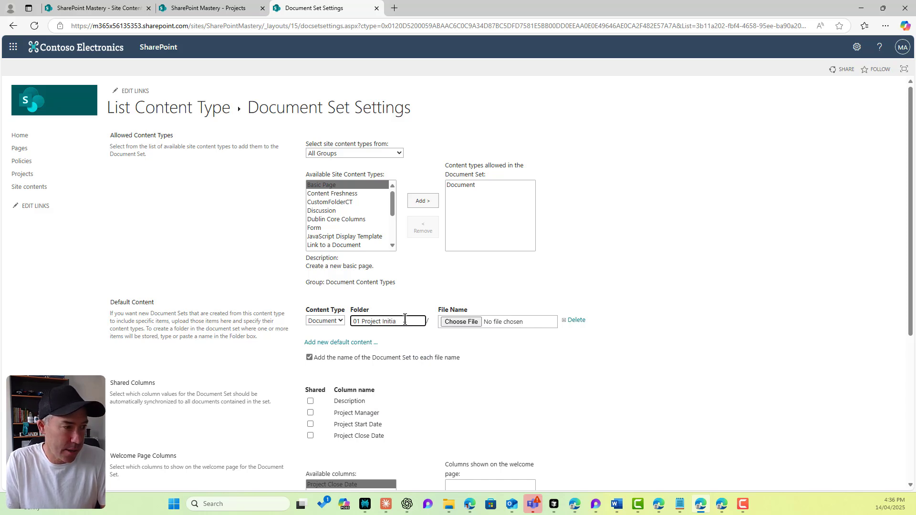
text(tio)
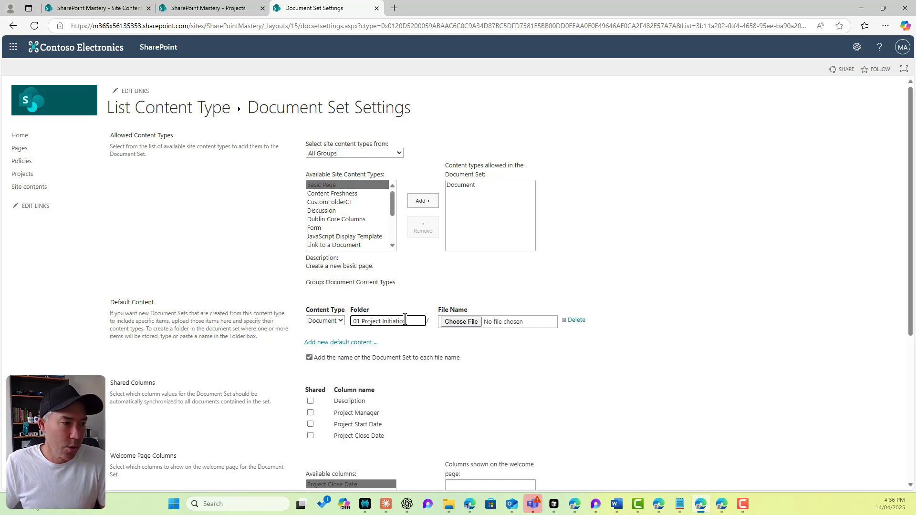
click(453, 321)
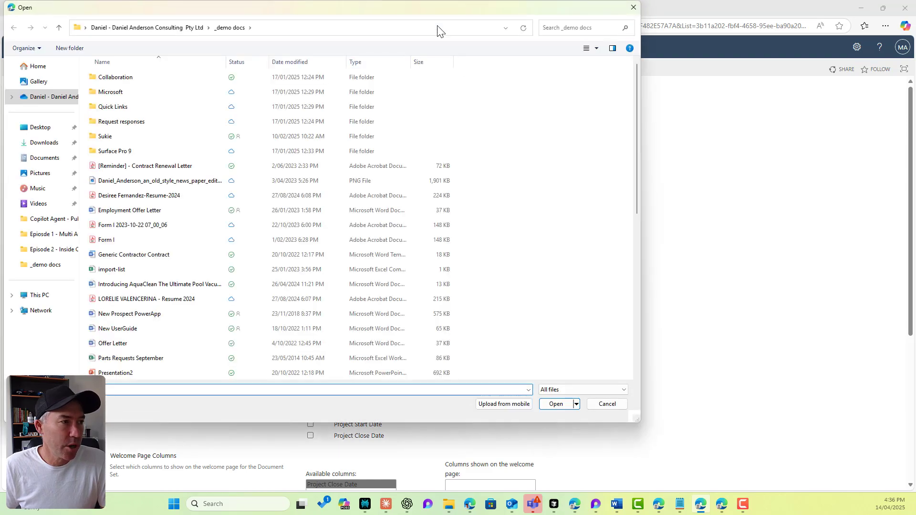
drag(436, 9, 699, 47)
key(Escape)
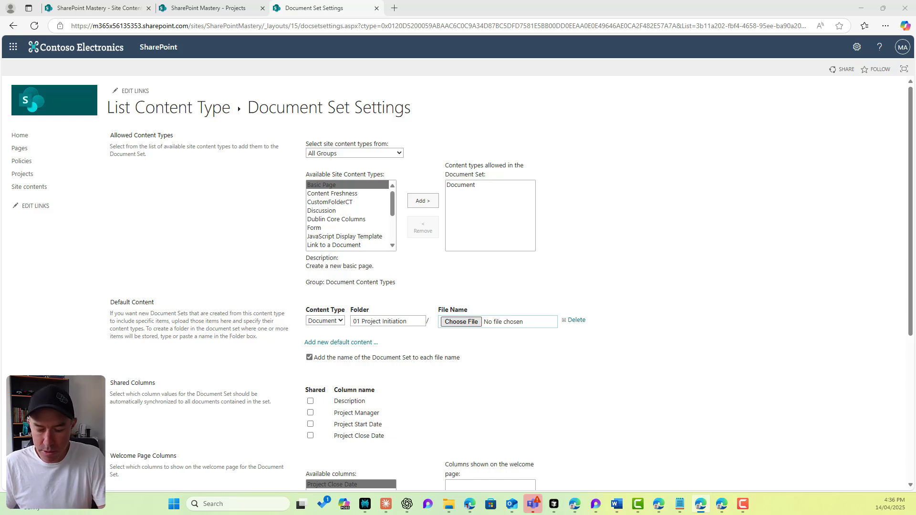
key(Return)
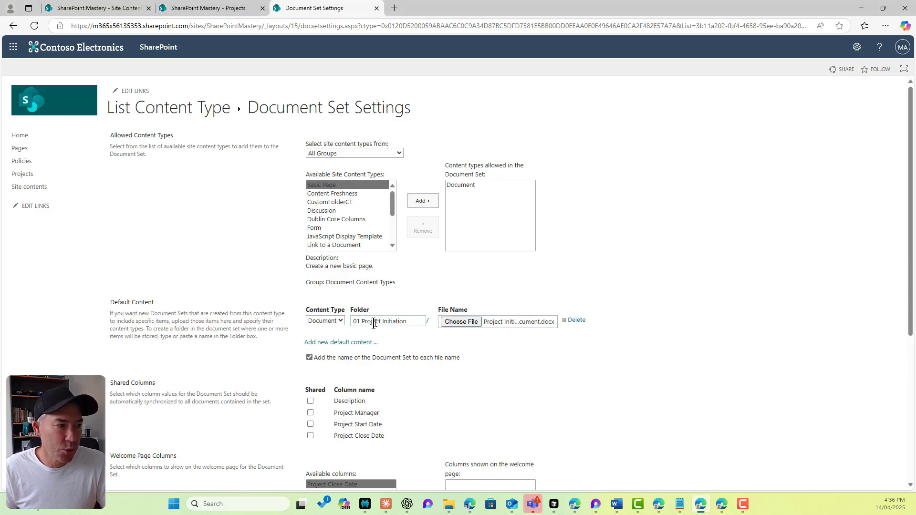
drag(353, 322, 414, 319)
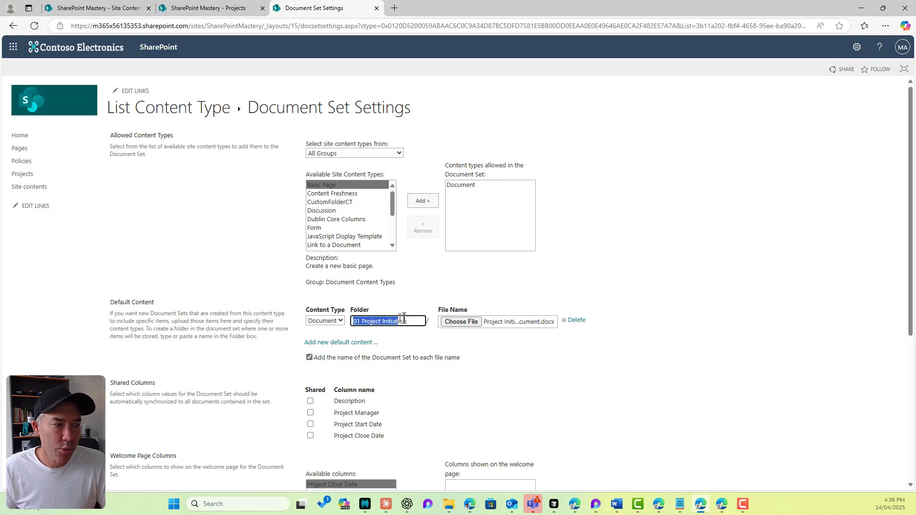
click(357, 343)
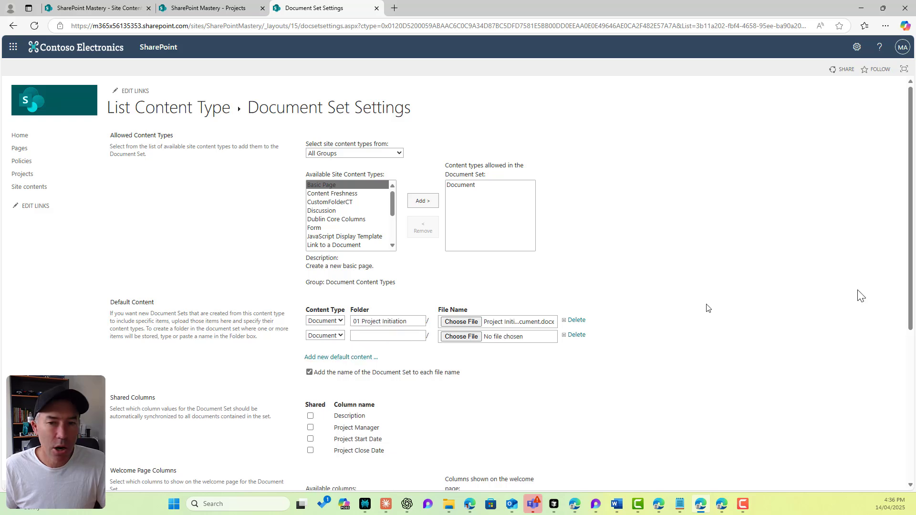
Step: Make the second entry a '01 Planning' folder with Schedule Template.docx, save, and return to Projects
click(389, 335)
text(01 Planning)
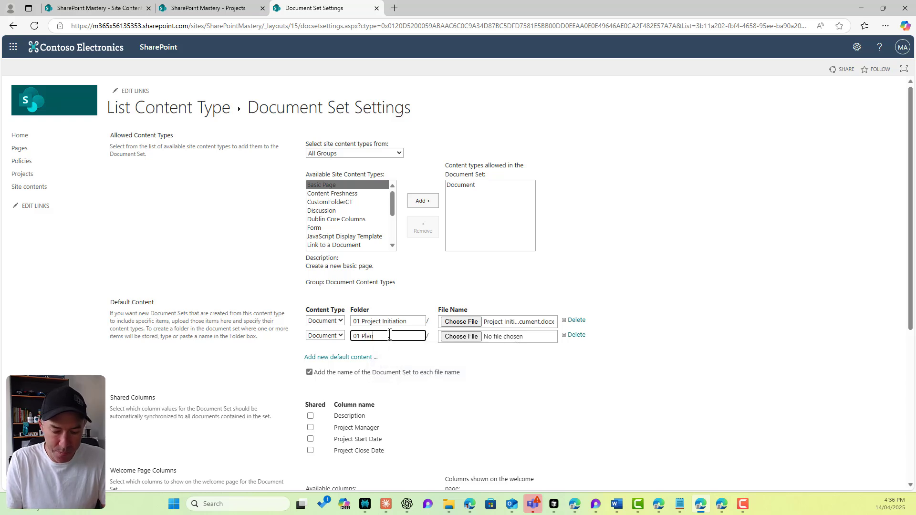
click(453, 336)
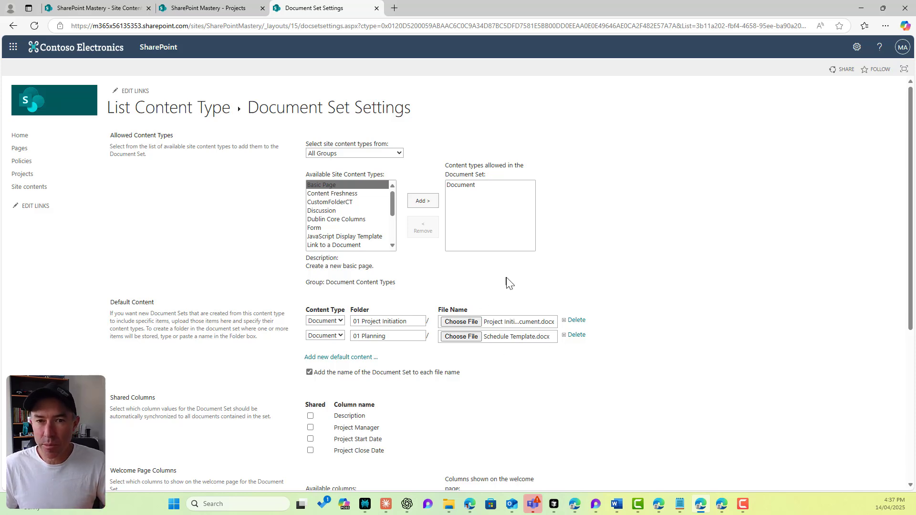
scroll(522, 276, down, 5)
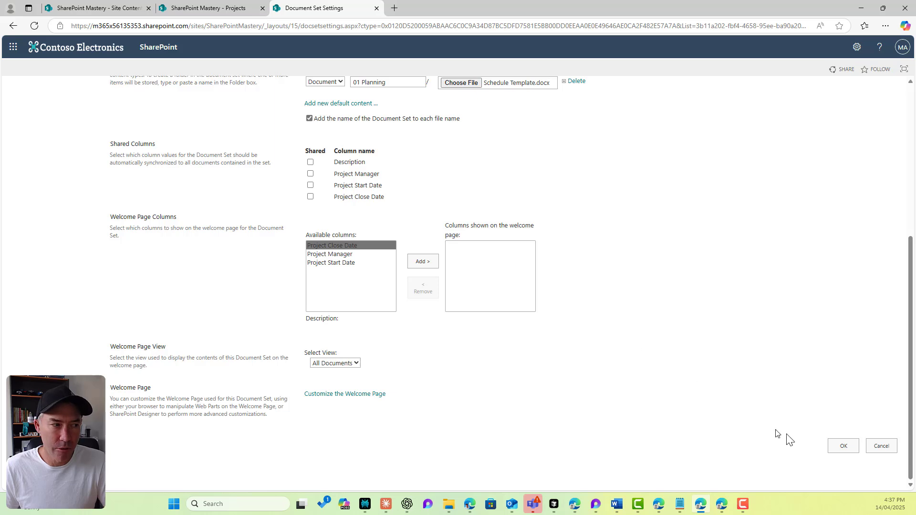
click(844, 447)
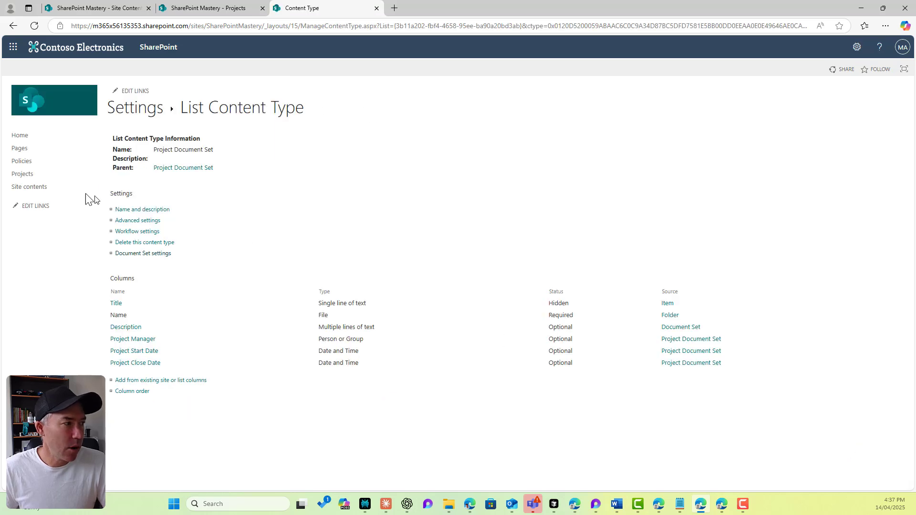
click(42, 175)
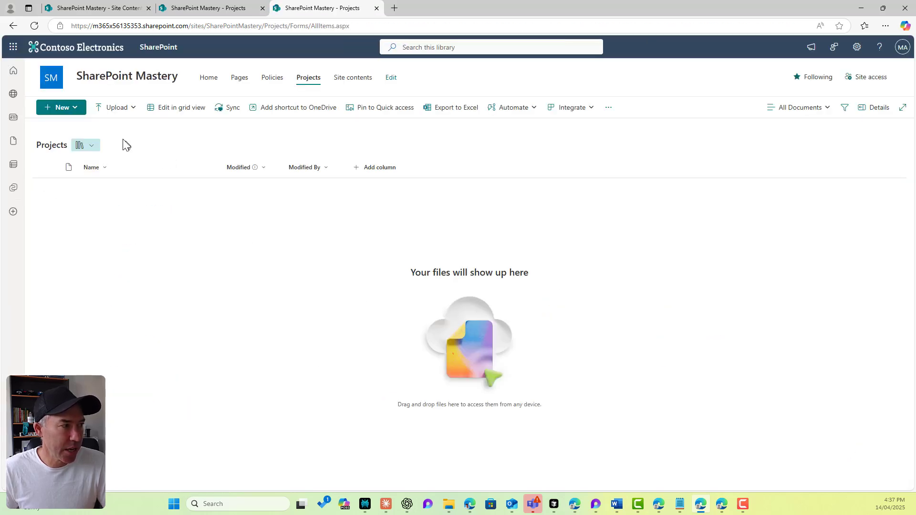
Step: Start a new Project Document Set named 'Project Copolit'
click(75, 108)
click(79, 160)
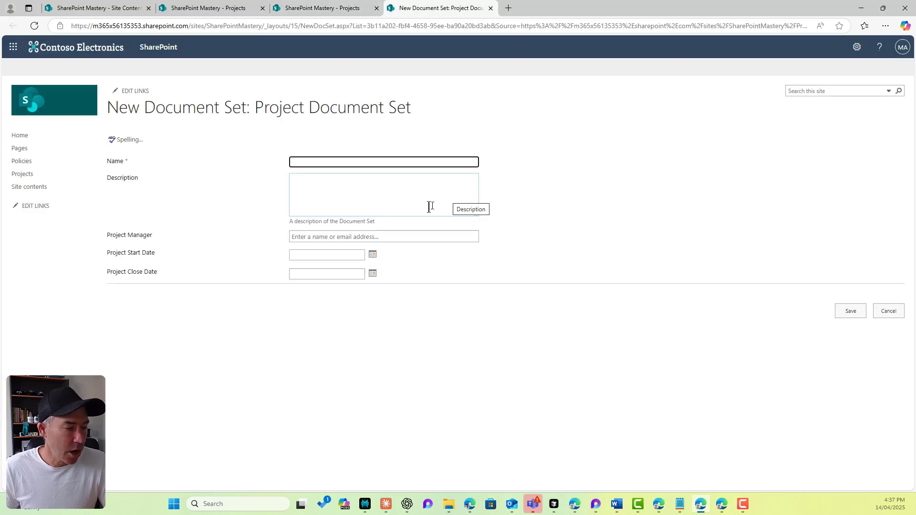
click(327, 162)
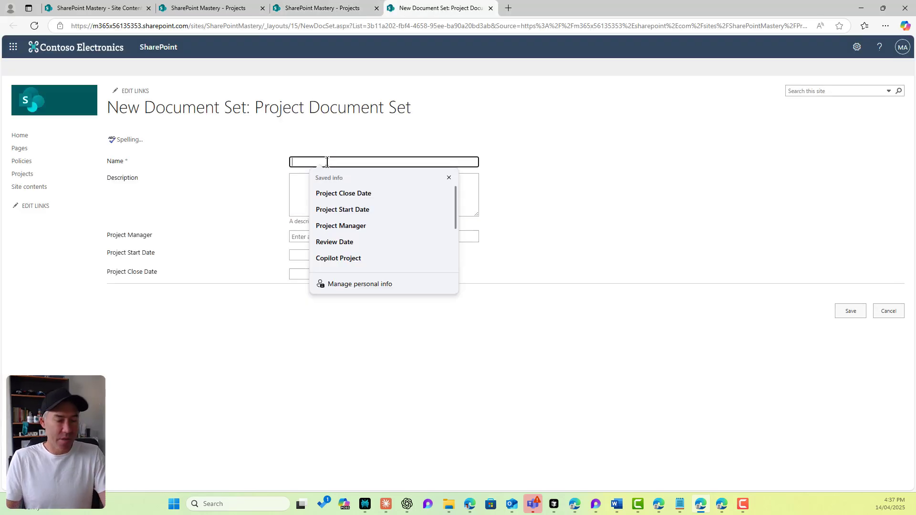
text(Project Copi)
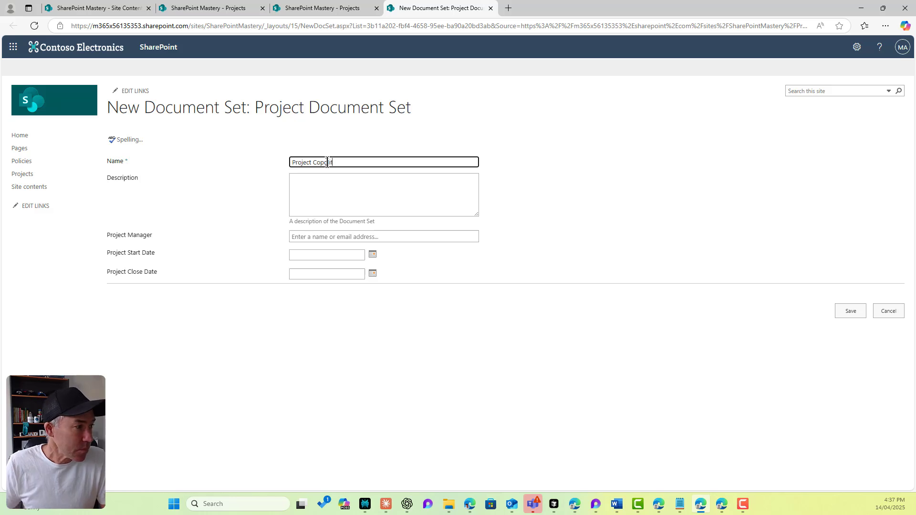
Step: Assign the suggested person as project manager, set the start date to 4/14/2025, and save
click(349, 237)
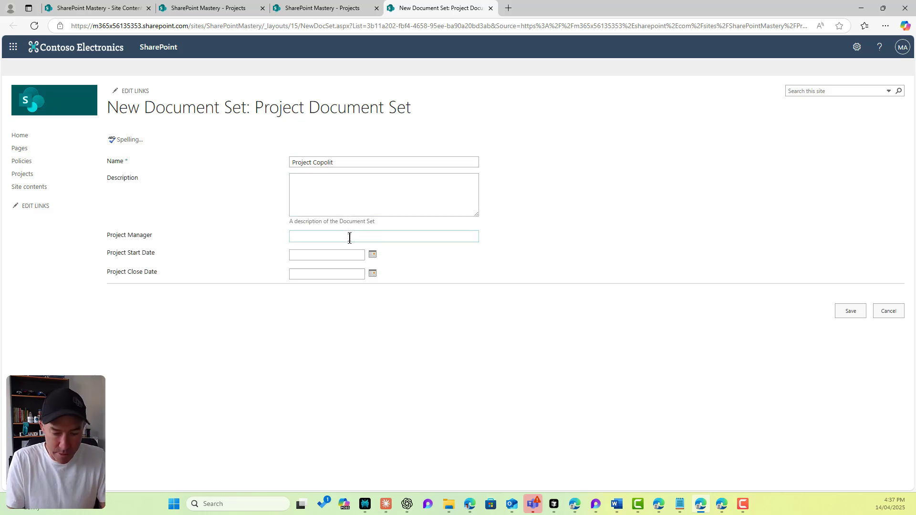
text(nest)
click(343, 252)
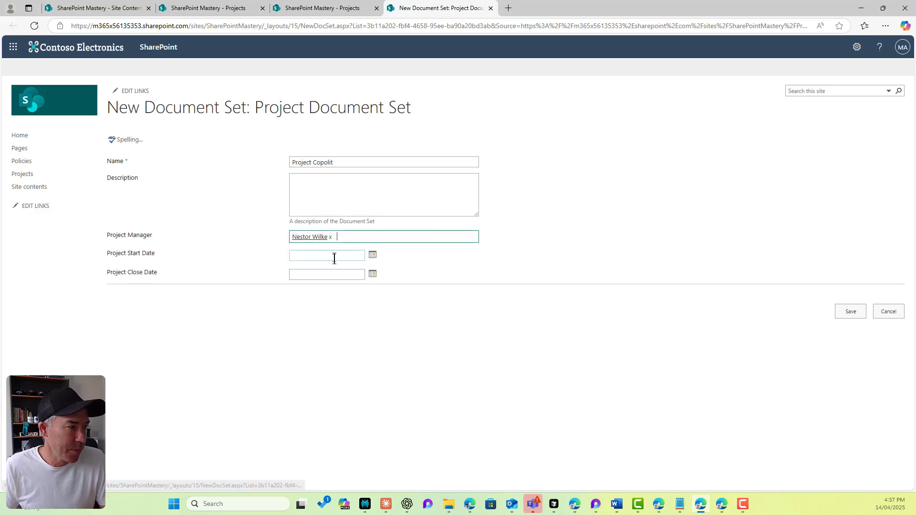
click(374, 258)
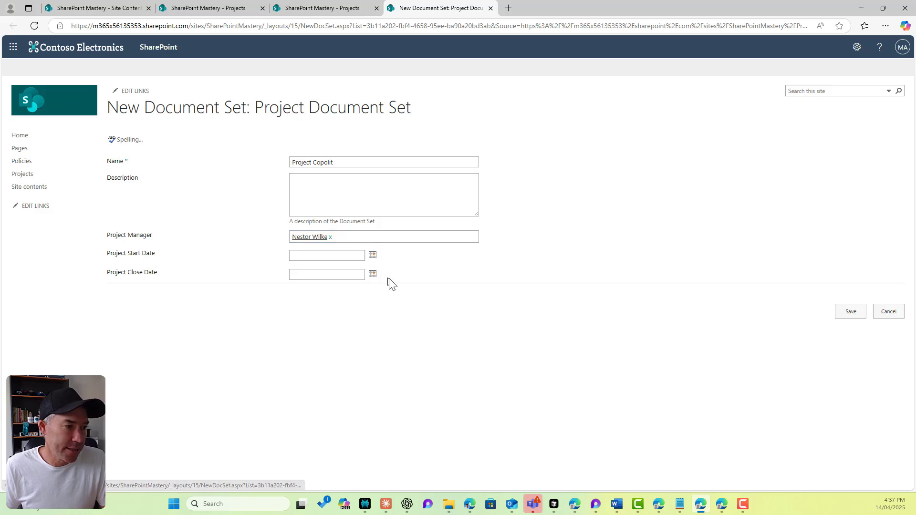
click(290, 313)
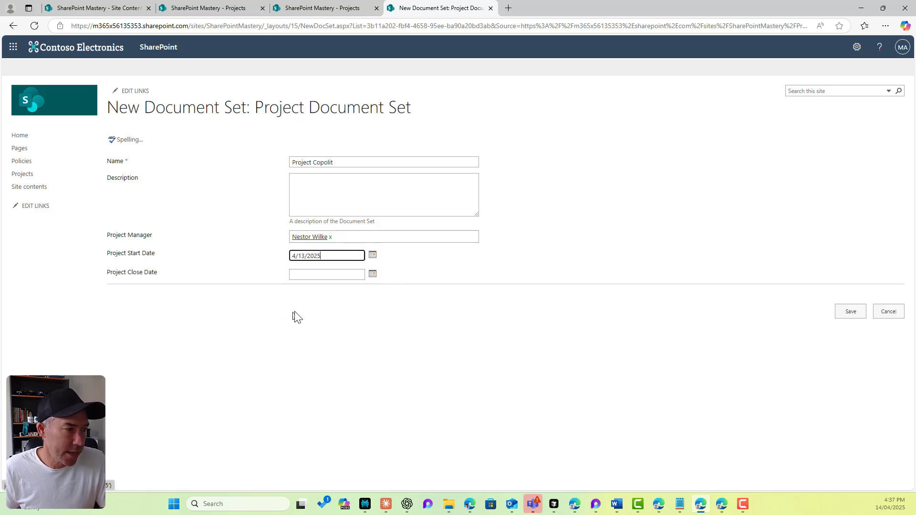
click(373, 255)
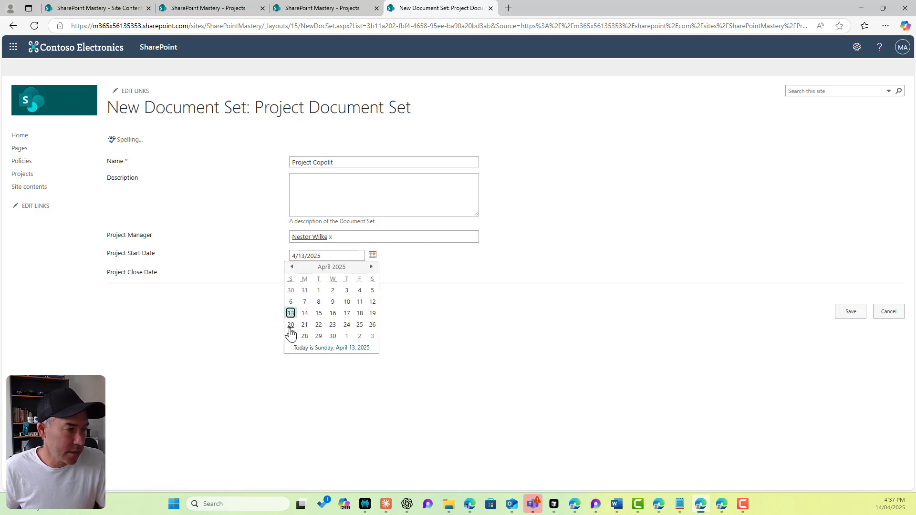
click(302, 313)
click(847, 315)
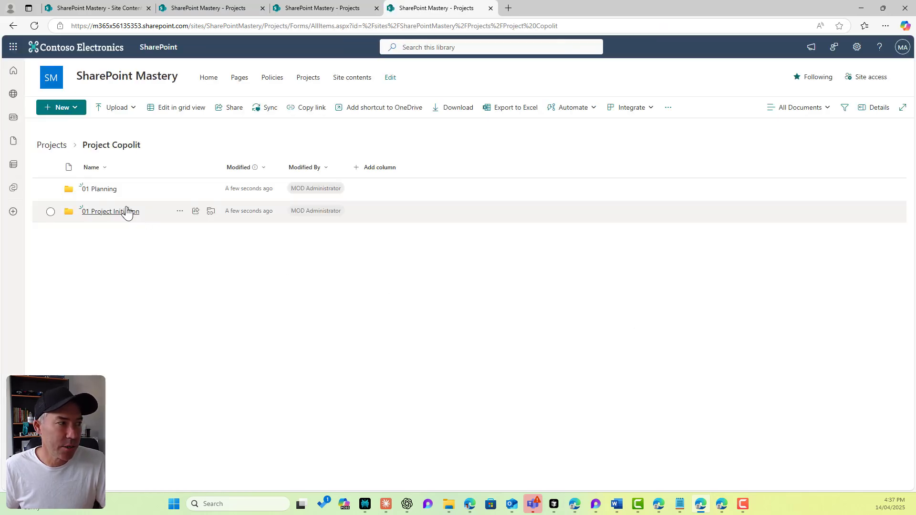
Step: Inspect Project Copolit's 01 Planning and 01 Project Initiation folders, widening the Name column to show full file names
click(111, 193)
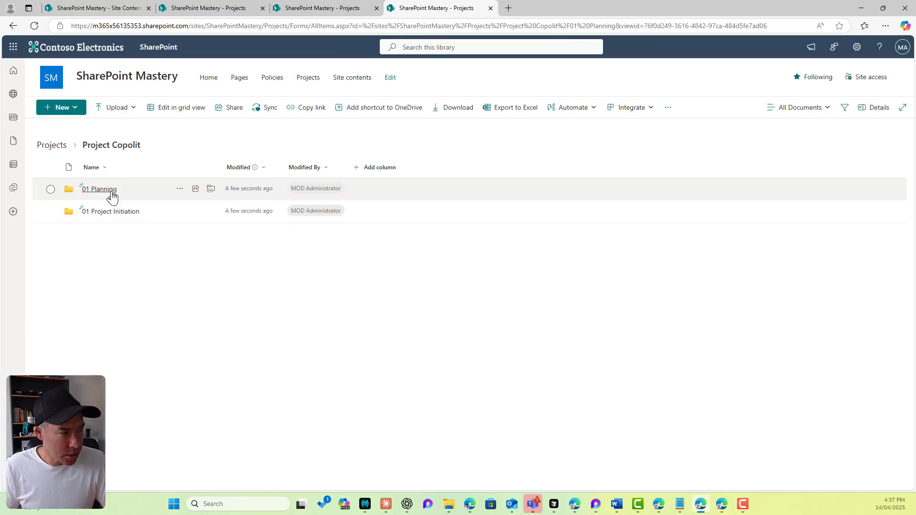
click(111, 145)
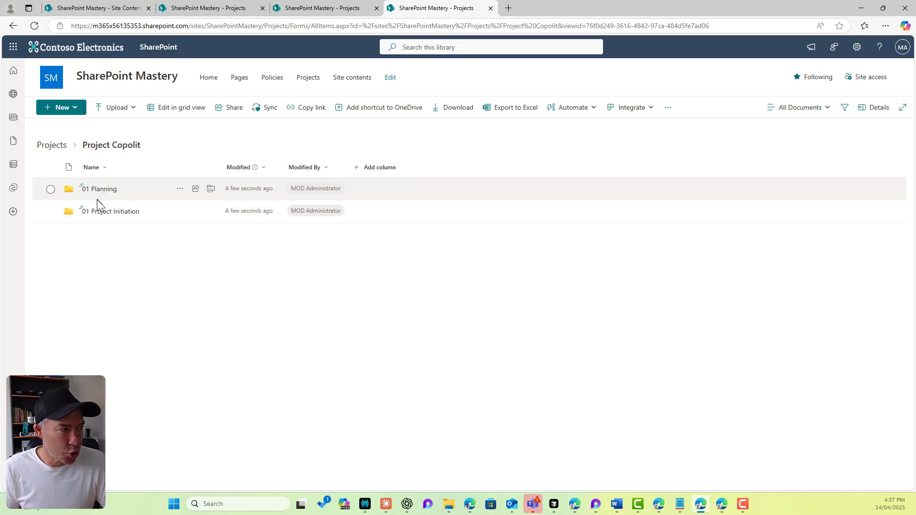
click(95, 213)
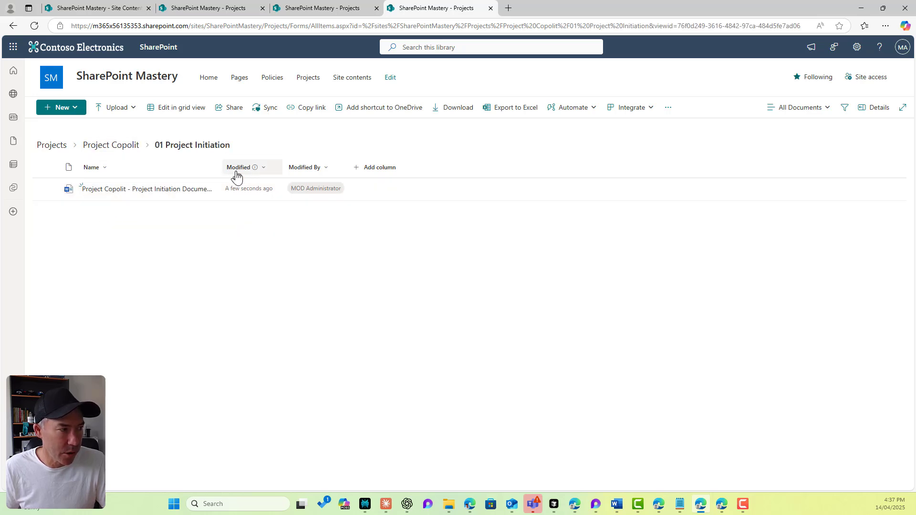
drag(221, 167, 299, 168)
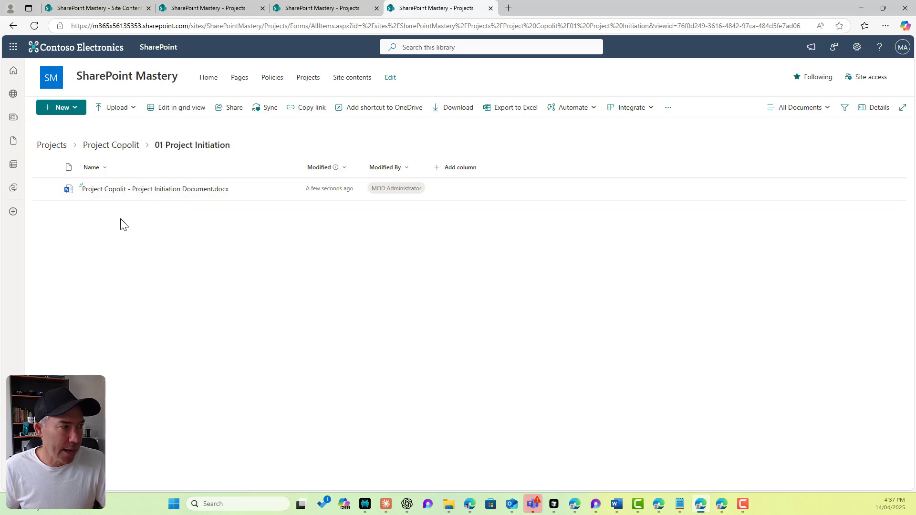
click(114, 146)
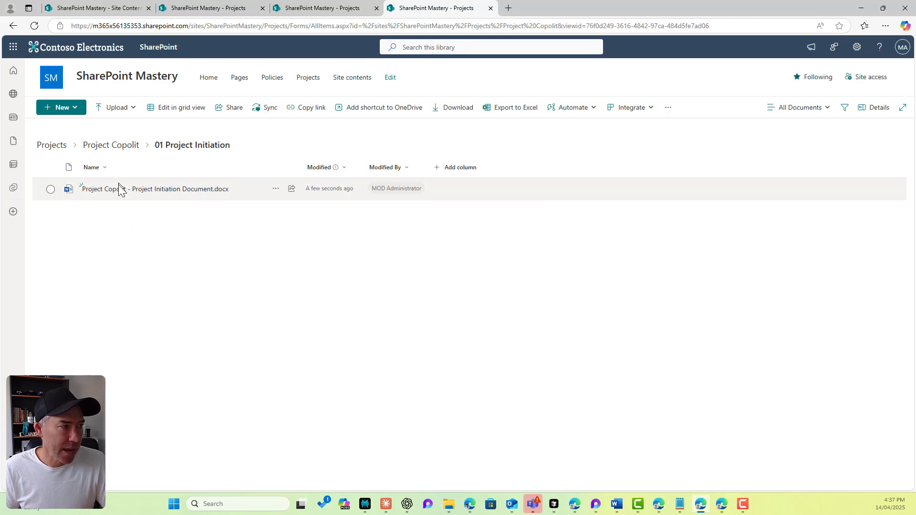
click(110, 189)
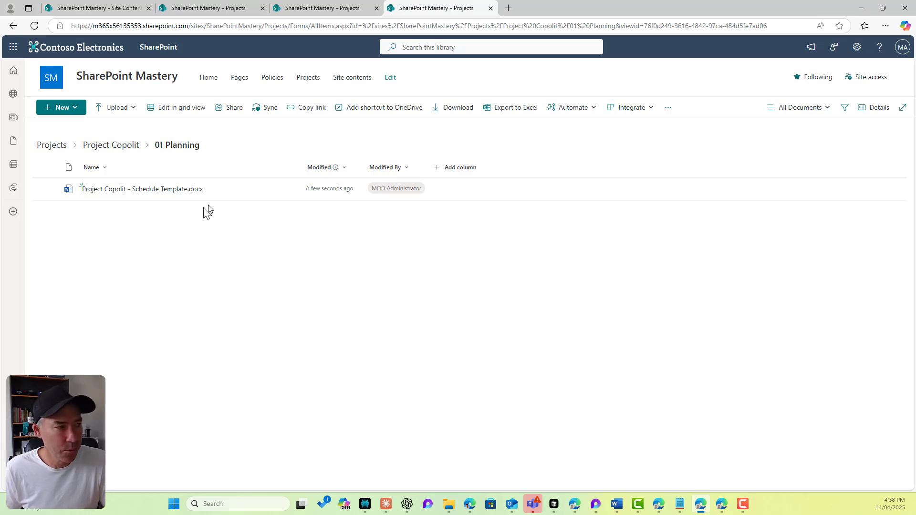
click(113, 147)
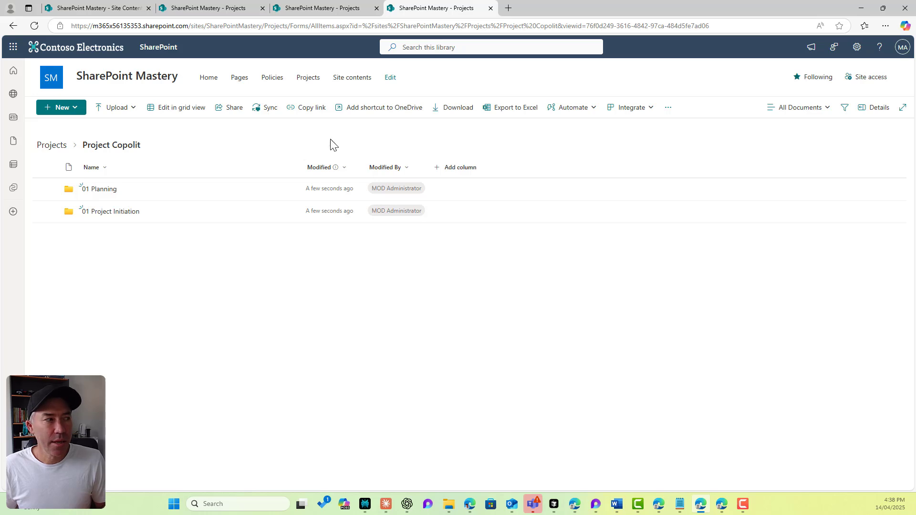
Step: Review the Project Document Set's default content in Document Set settings, then go to Site Settings
click(850, 51)
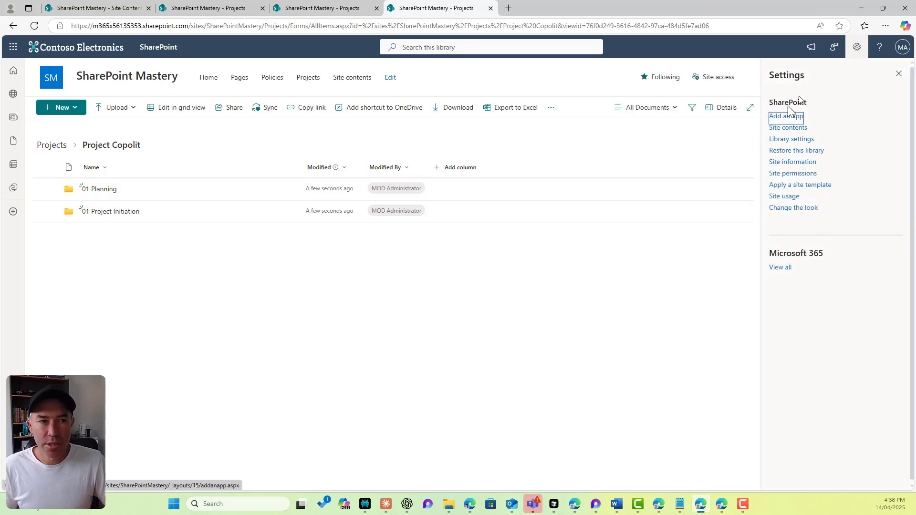
click(778, 140)
click(785, 180)
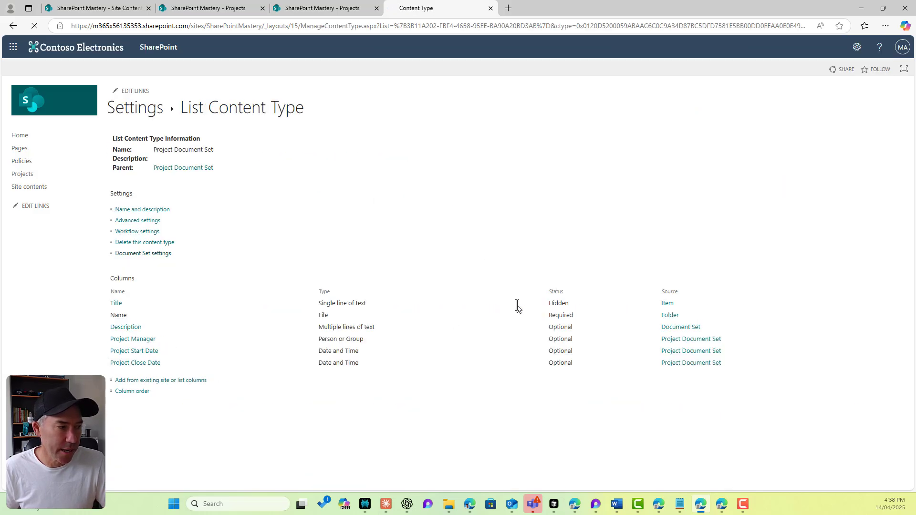
click(162, 255)
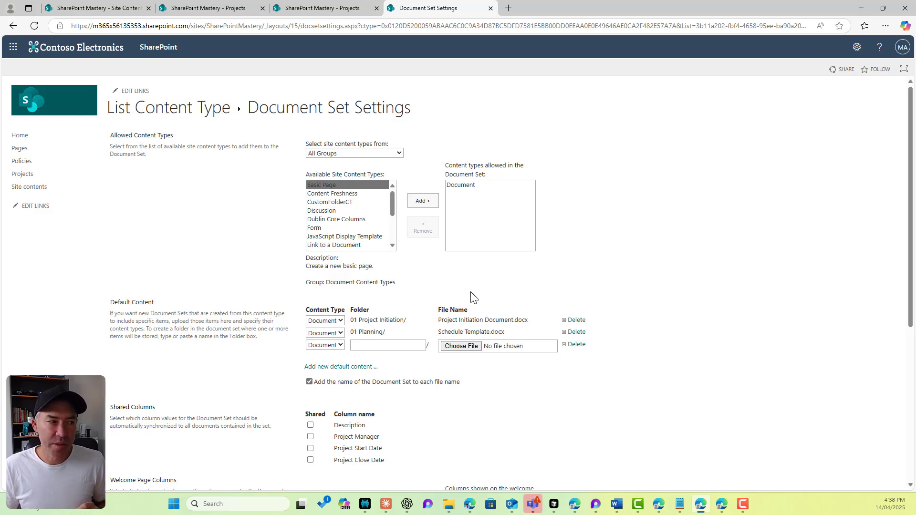
drag(359, 321, 411, 319)
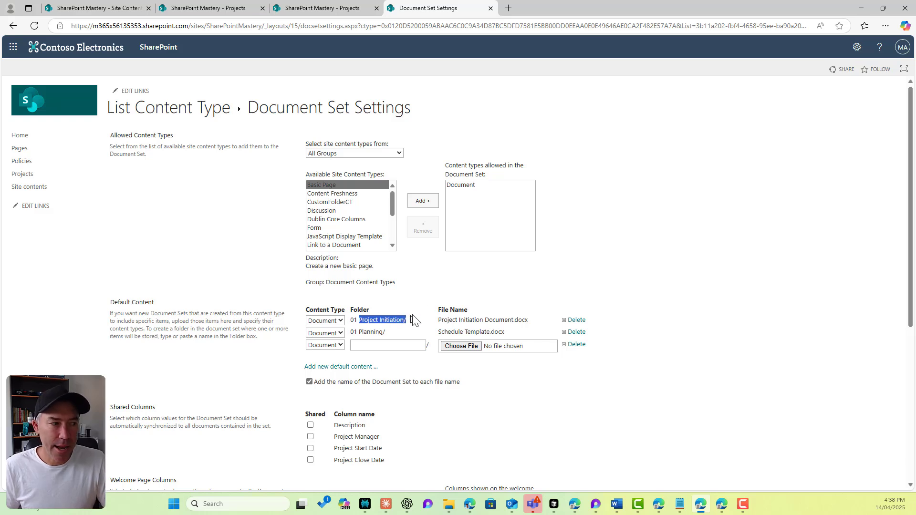
click(856, 47)
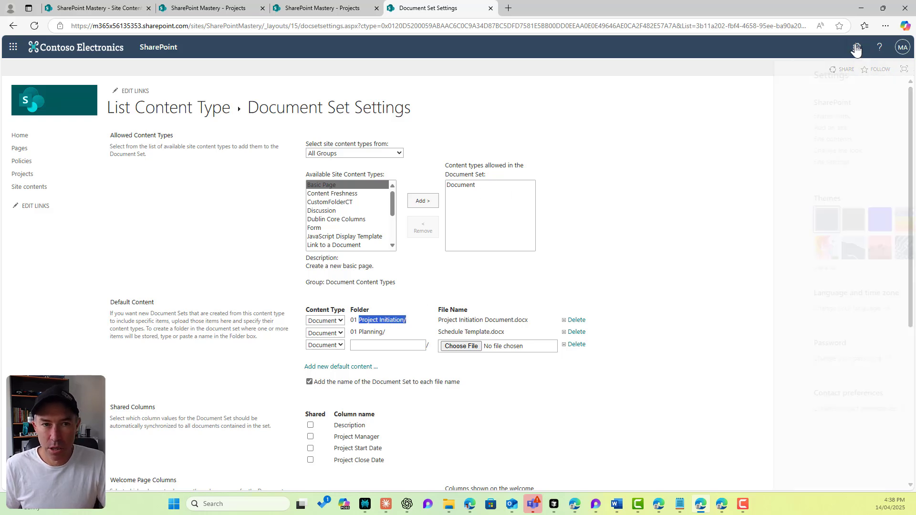
click(788, 163)
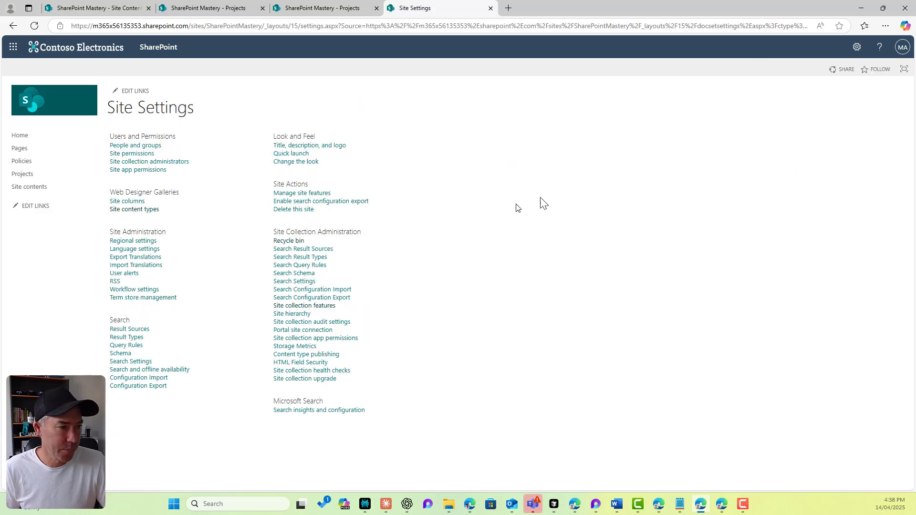
Step: Open the site content types gallery from Site Settings
key(alt+space)
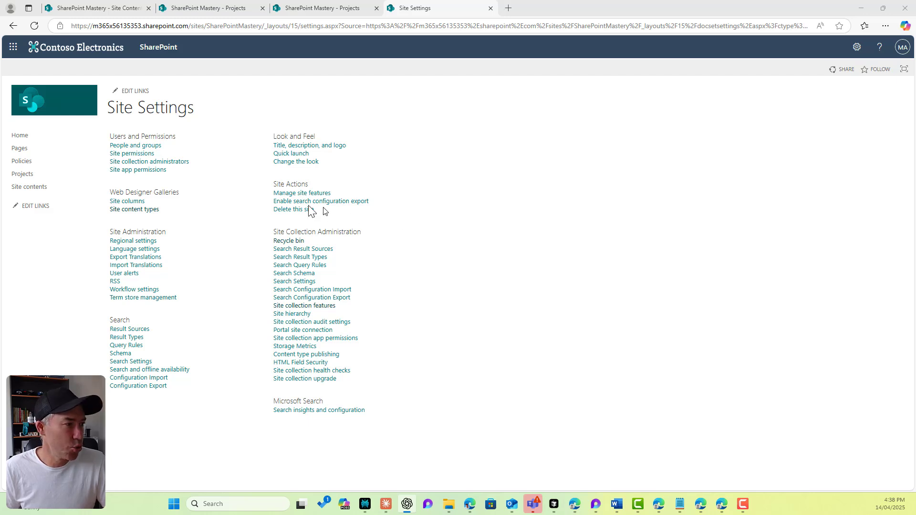
click(142, 219)
click(142, 210)
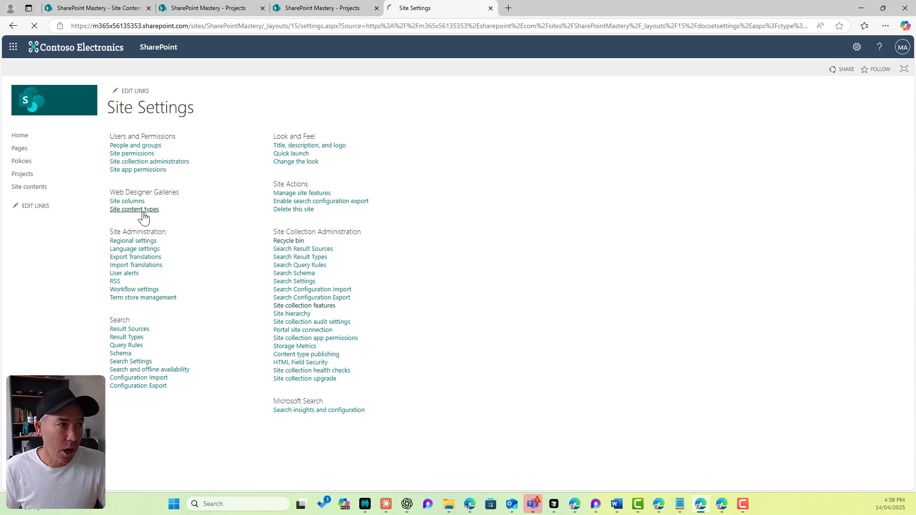
Step: Create 'Project Initiation Document' under Document Content Types with Document as its parent
click(185, 157)
text(Project Initiation Document)
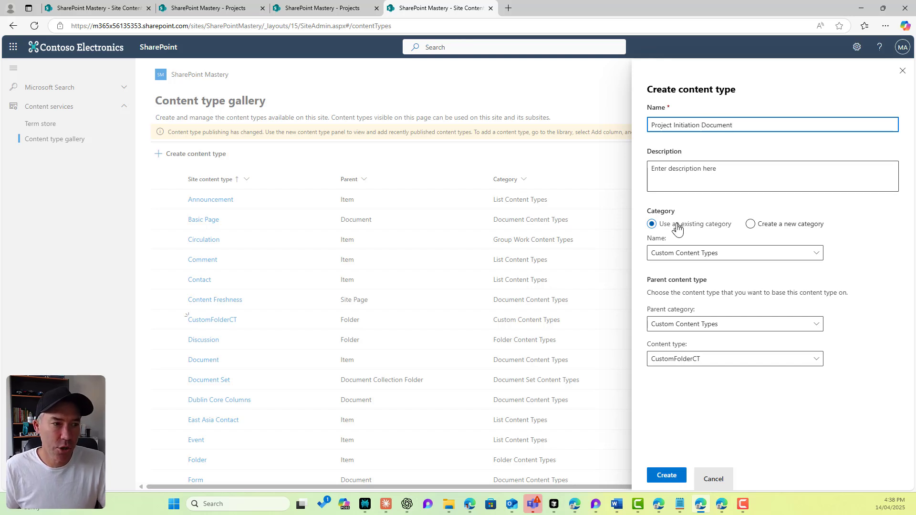
click(696, 327)
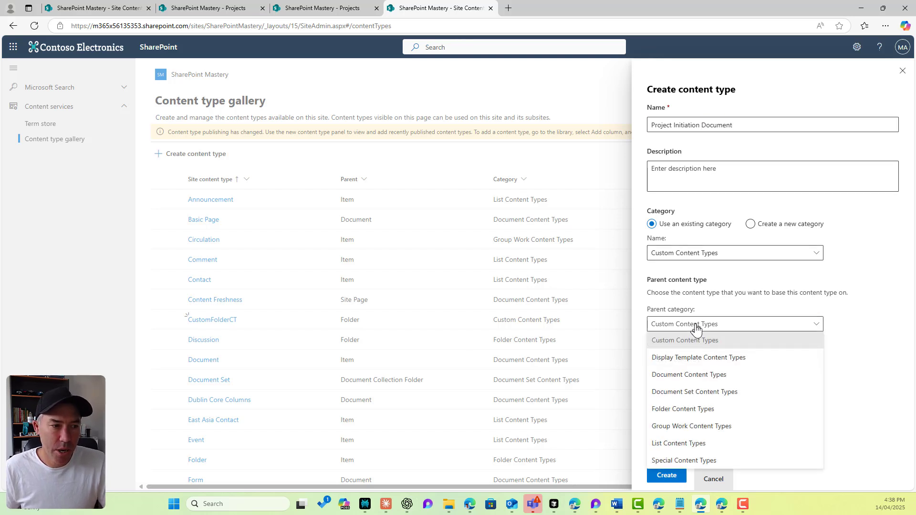
click(703, 377)
click(700, 364)
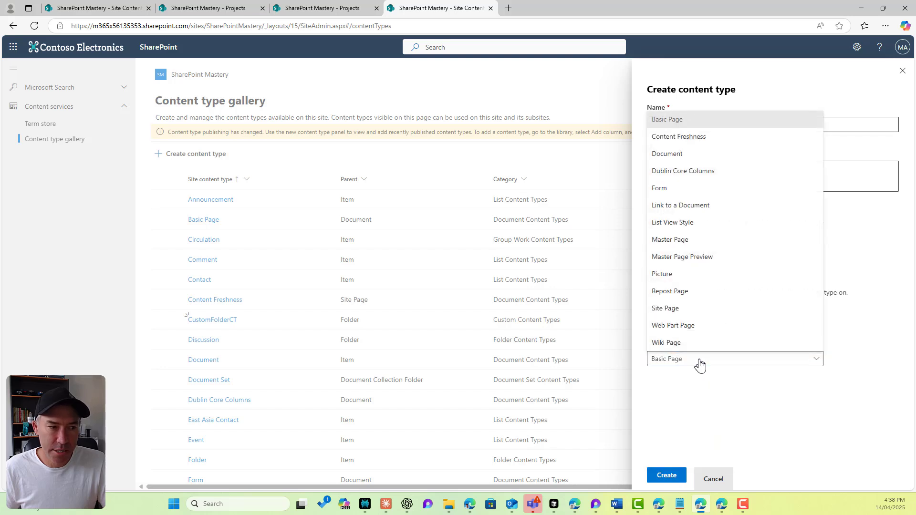
click(683, 154)
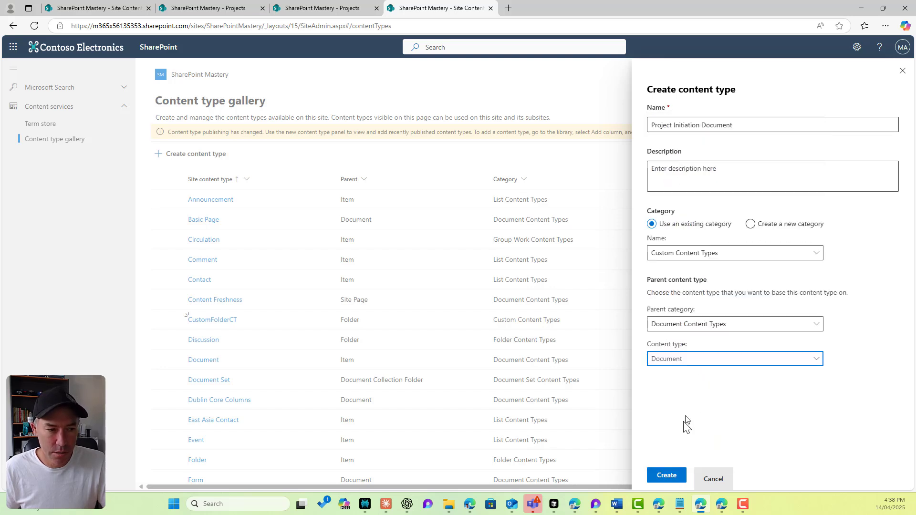
click(673, 475)
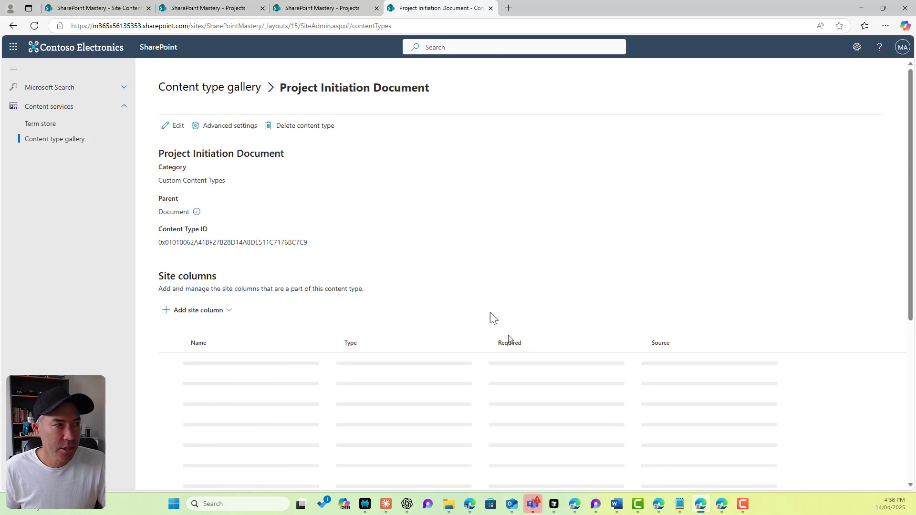
Step: Add a new Custom Columns site column 'Project Initiation Date' of type Date and Time
drag(286, 87, 485, 91)
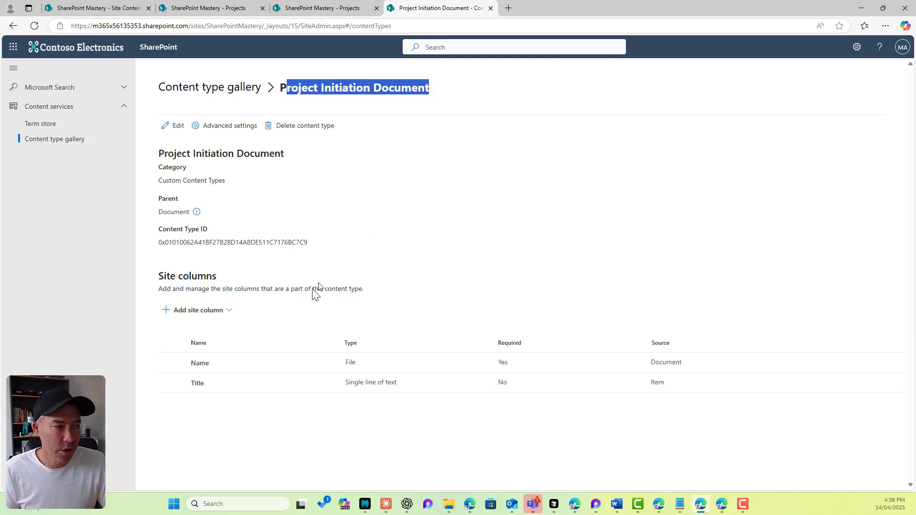
click(204, 311)
click(202, 330)
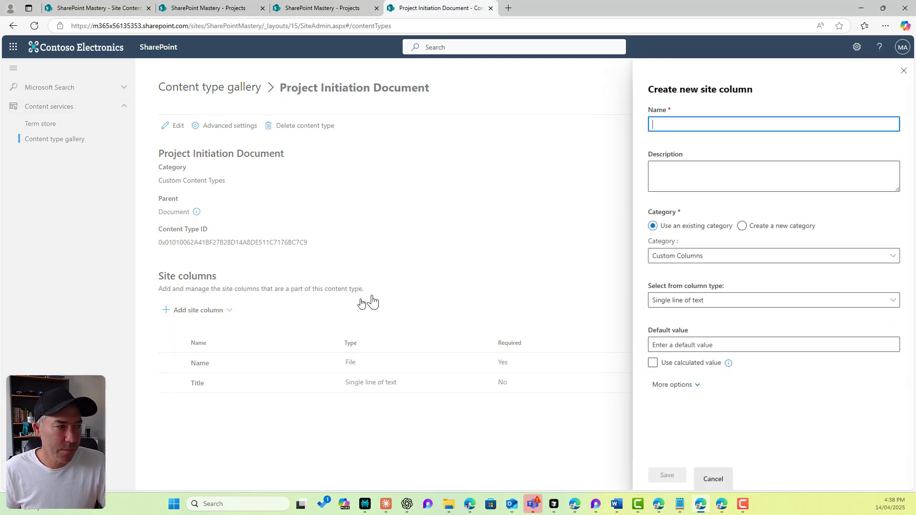
text(Pro)
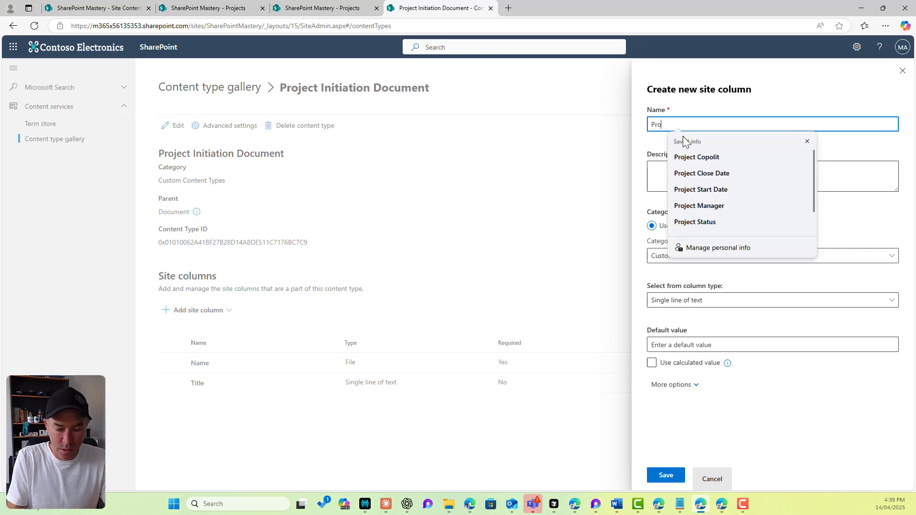
text(ject Initiation Date)
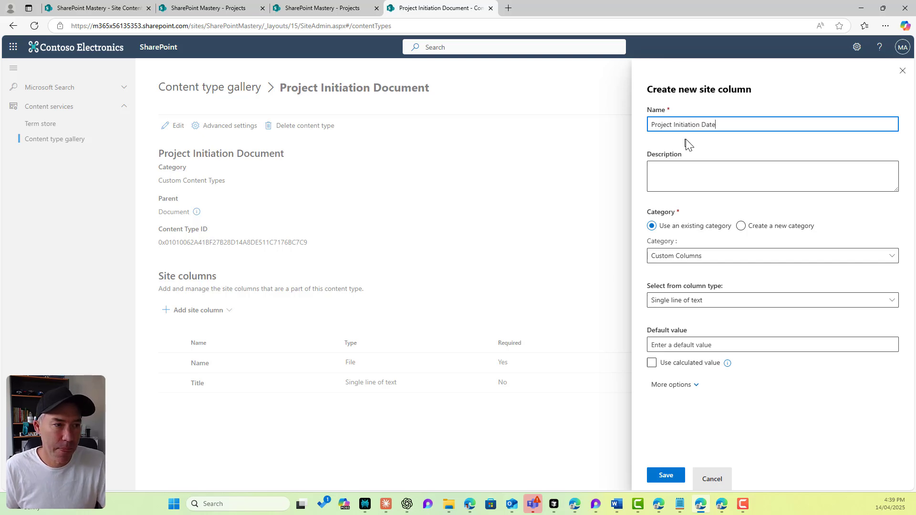
click(705, 170)
click(690, 257)
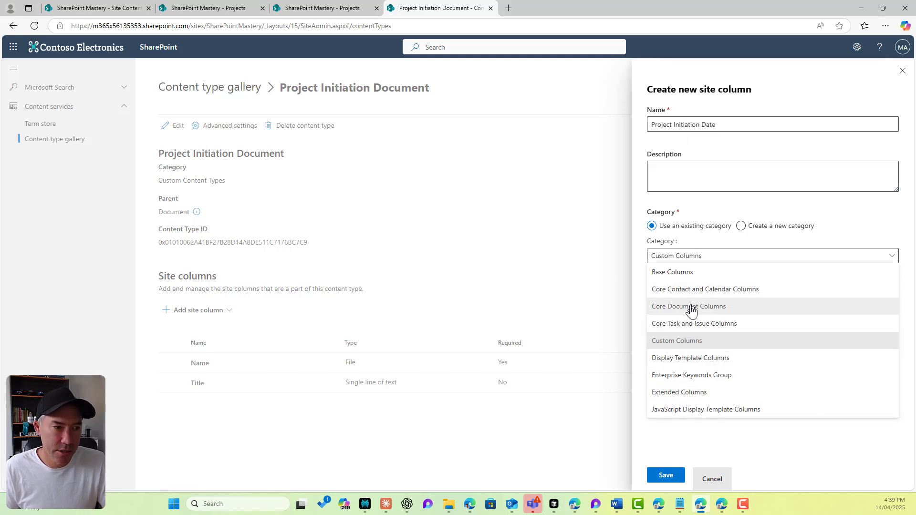
click(713, 189)
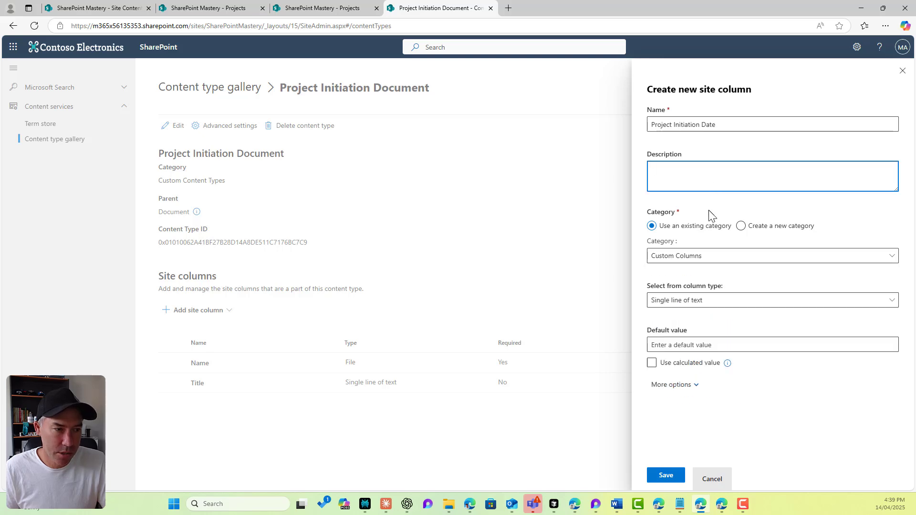
click(690, 300)
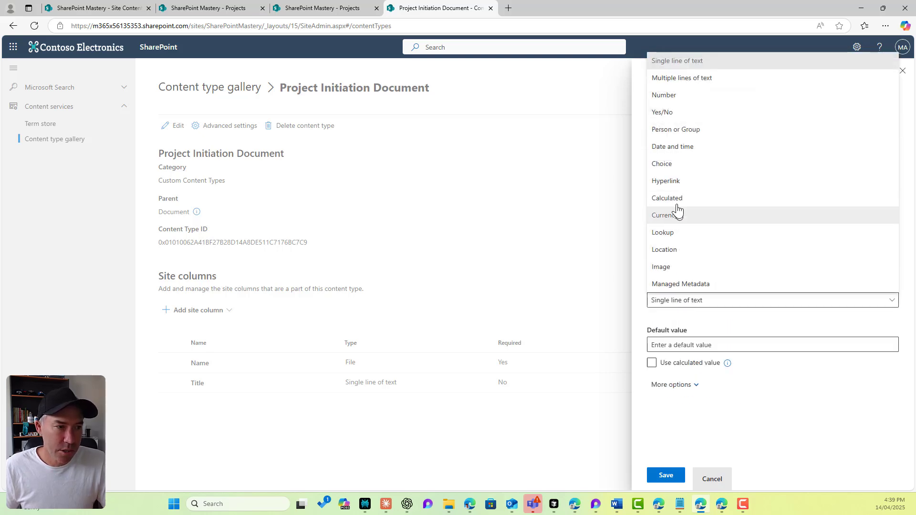
click(674, 147)
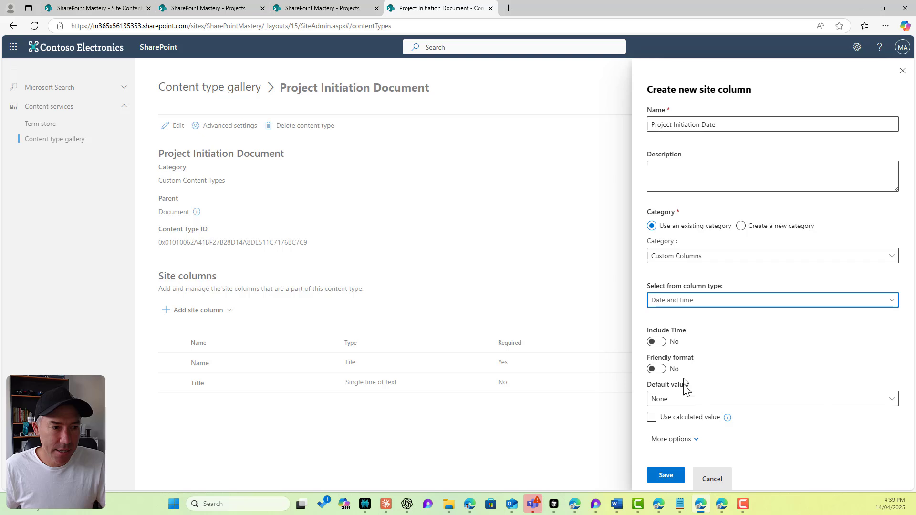
click(665, 475)
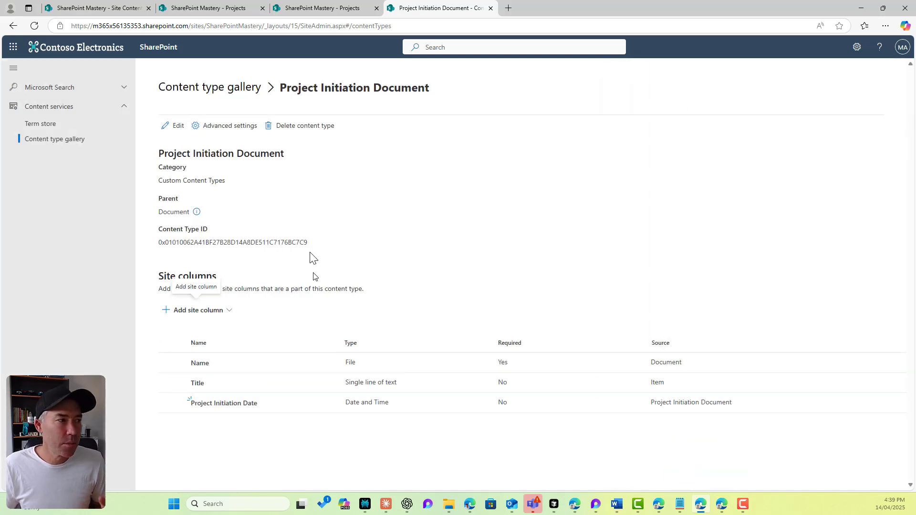
Step: Go back to the Content type gallery and on to the SharePoint Mastery home page
drag(439, 88, 277, 94)
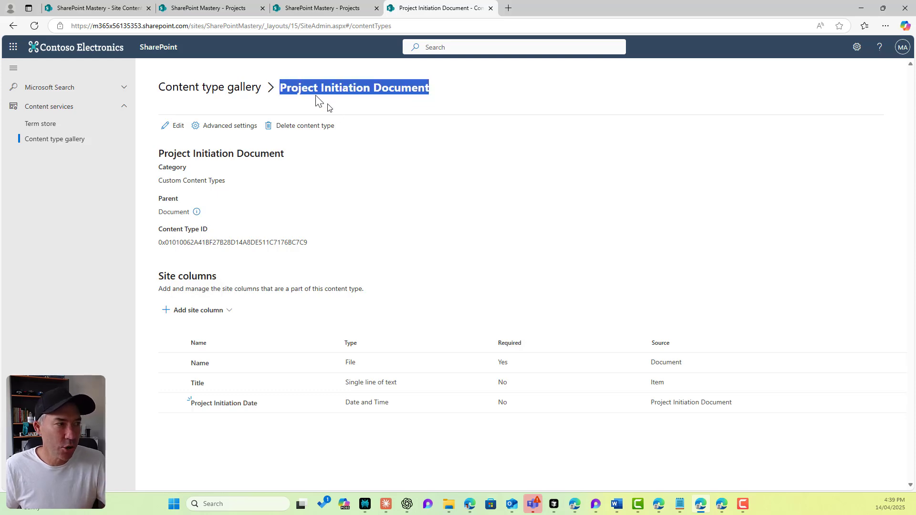
click(212, 88)
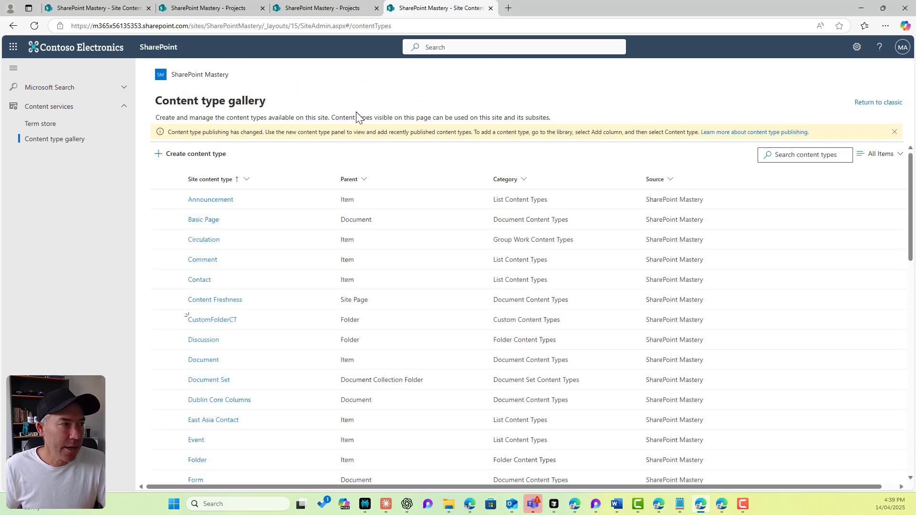
click(209, 77)
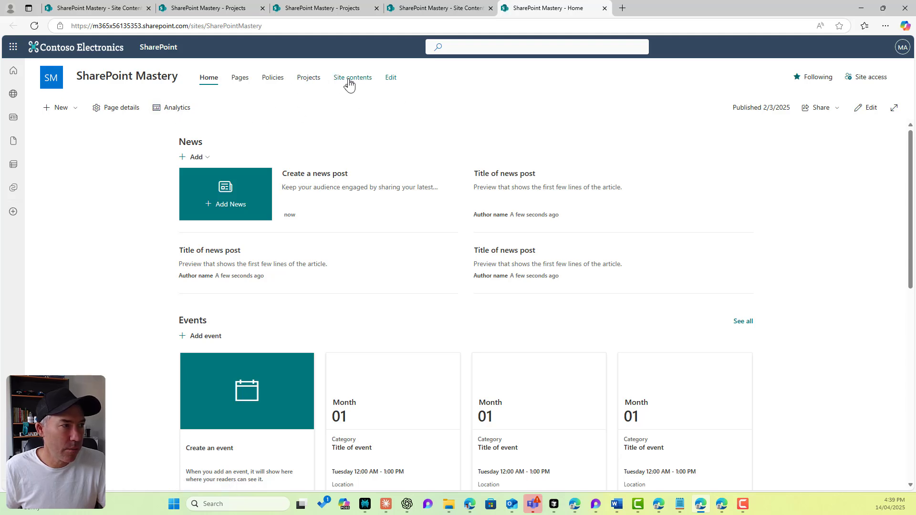
Step: Open the Document Set settings of the Projects library's Project Document Set
click(304, 83)
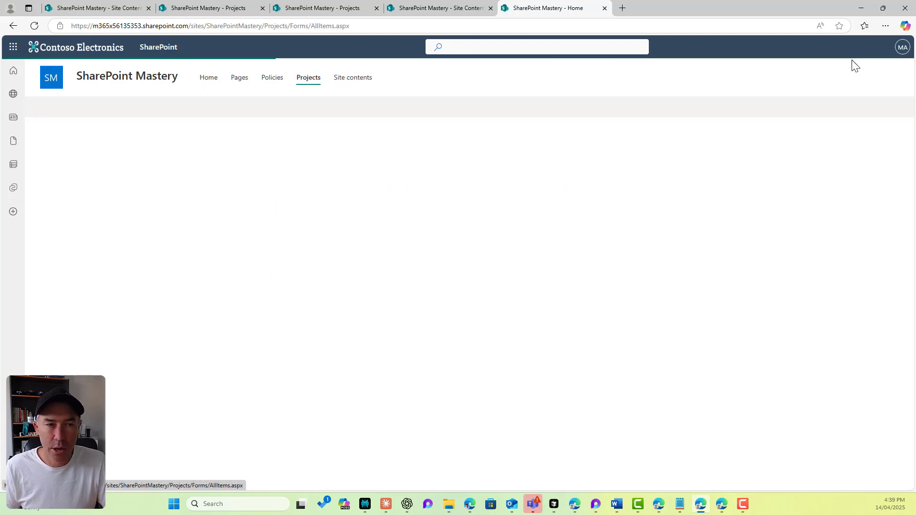
click(857, 47)
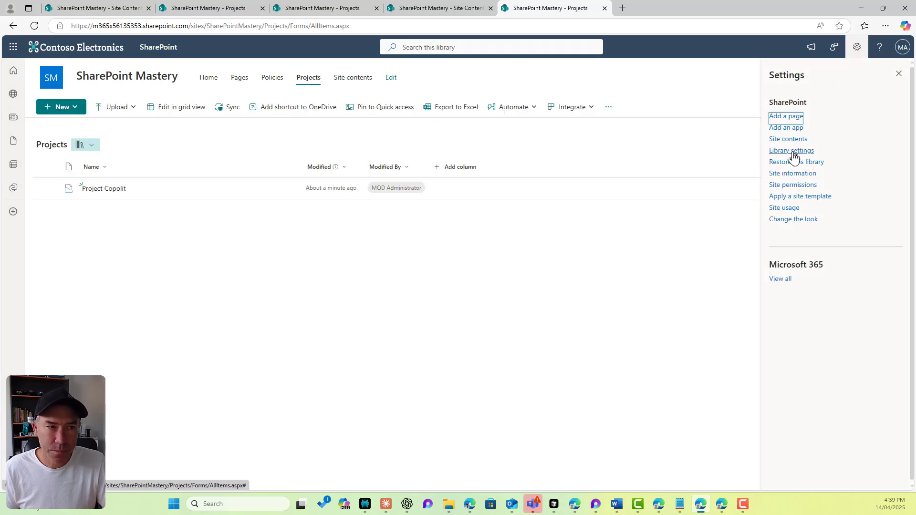
click(791, 151)
click(782, 181)
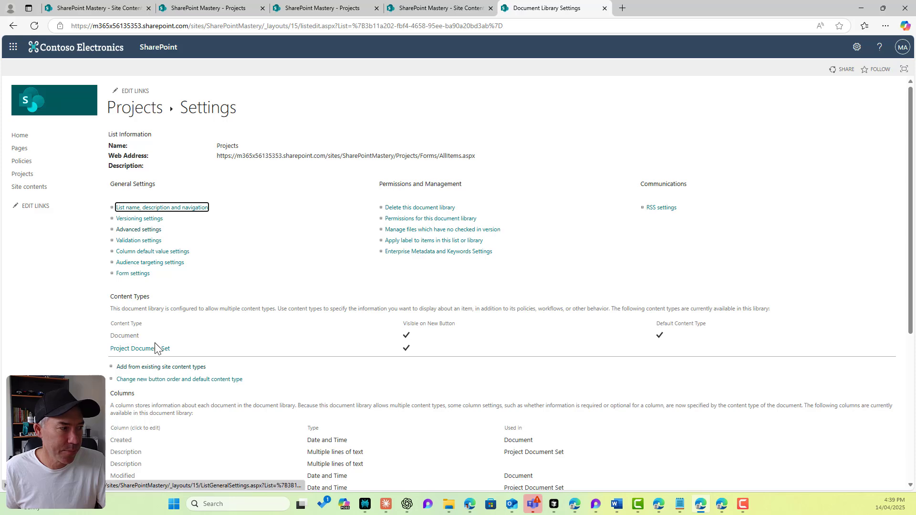
click(158, 348)
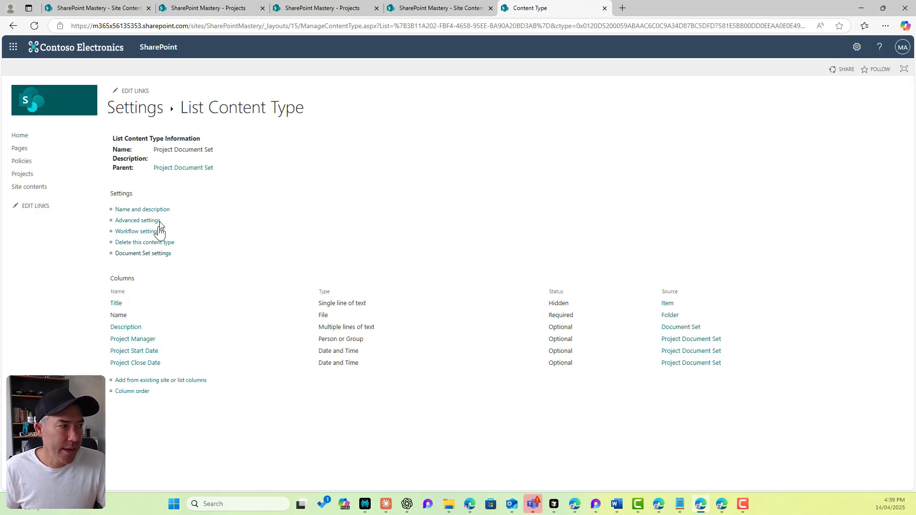
click(146, 253)
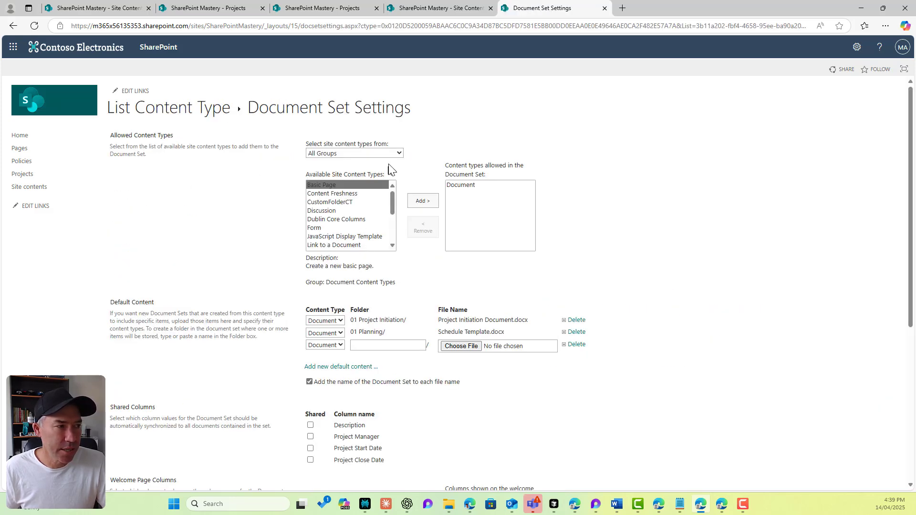
Step: Add Project Initiation Document from Custom Content Types to the allowed content types
drag(108, 136, 180, 140)
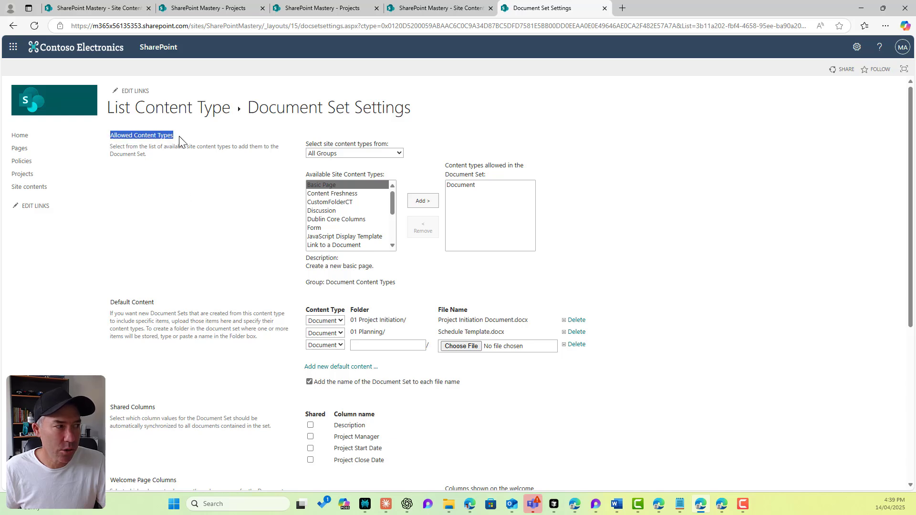
click(470, 186)
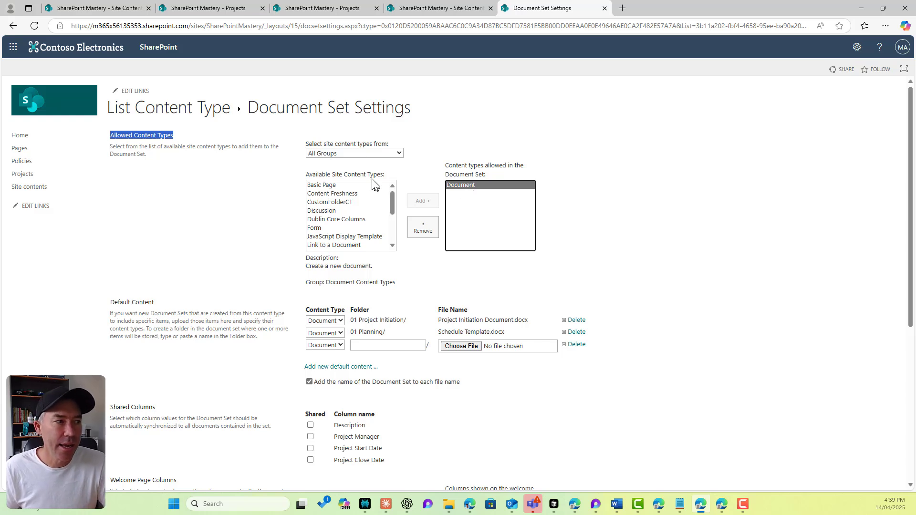
click(360, 154)
click(352, 178)
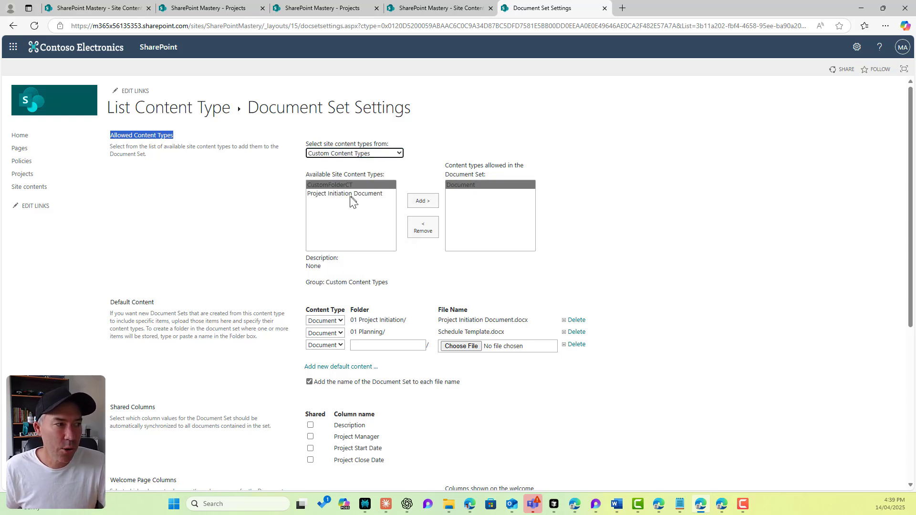
click(335, 194)
click(423, 201)
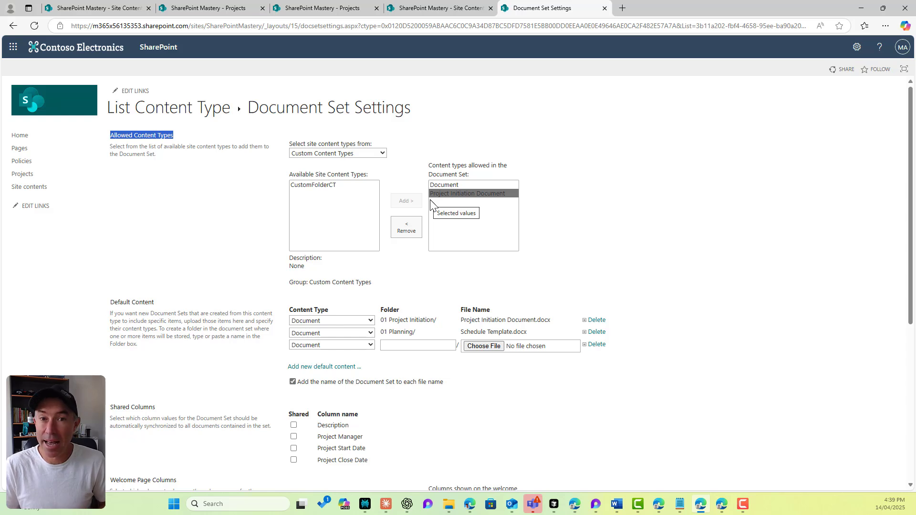
Step: Set the initiation default file's content type to Project Initiation Document
click(366, 320)
click(352, 347)
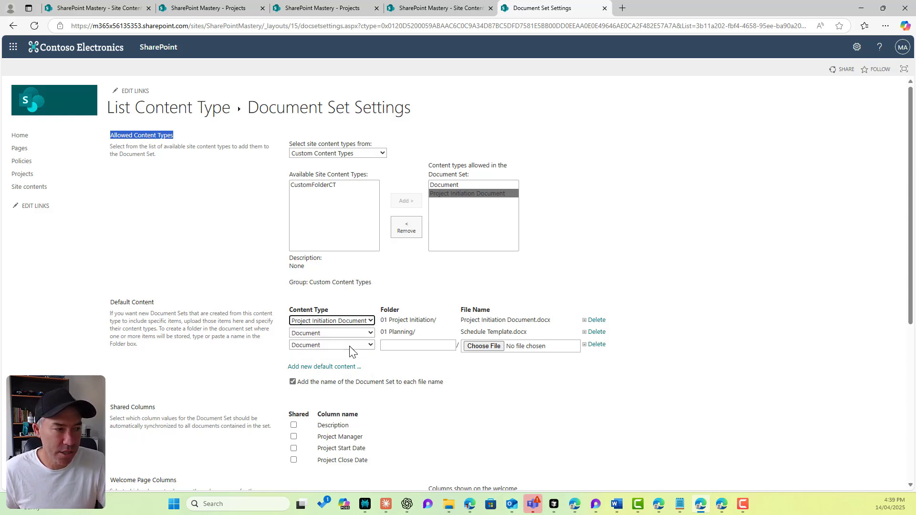
click(413, 369)
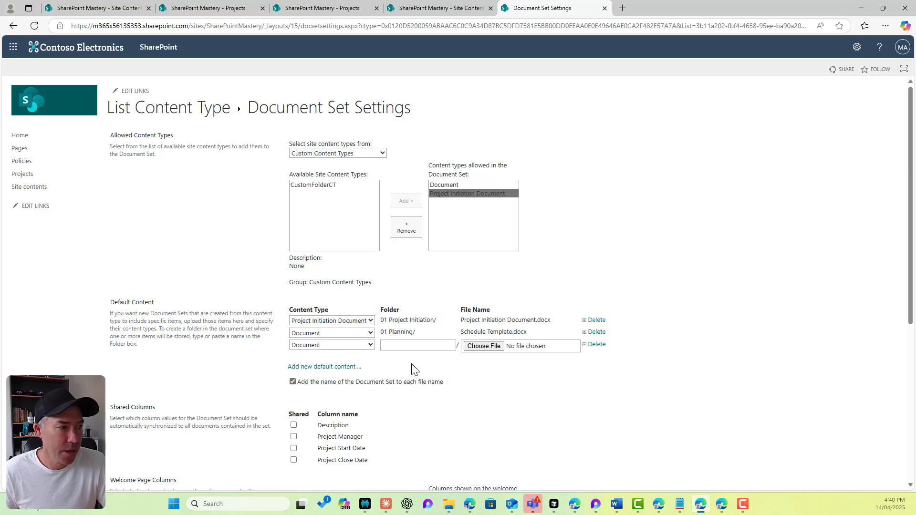
Step: Open the Projects library in a new browser tab
right_click(32, 175)
click(83, 183)
click(648, 8)
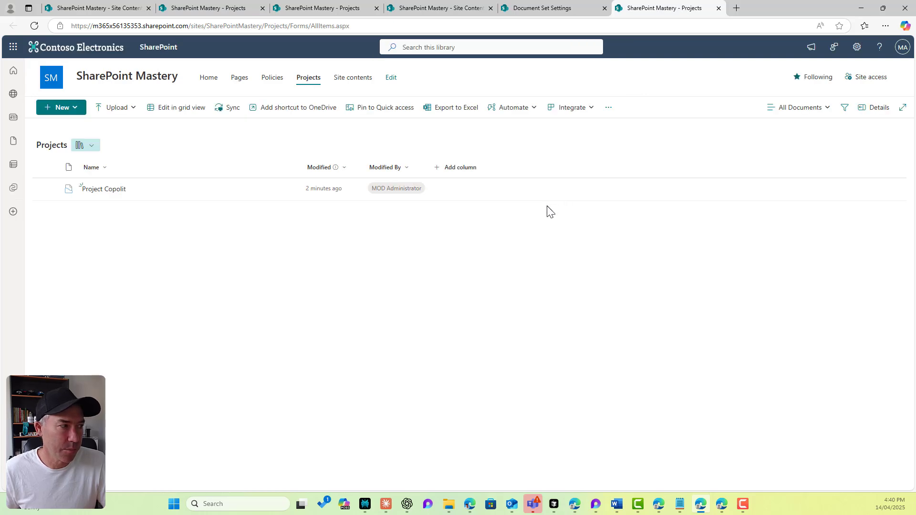
Step: Open Project Copolit and browse the Show or hide columns list, closing it without changes
click(119, 189)
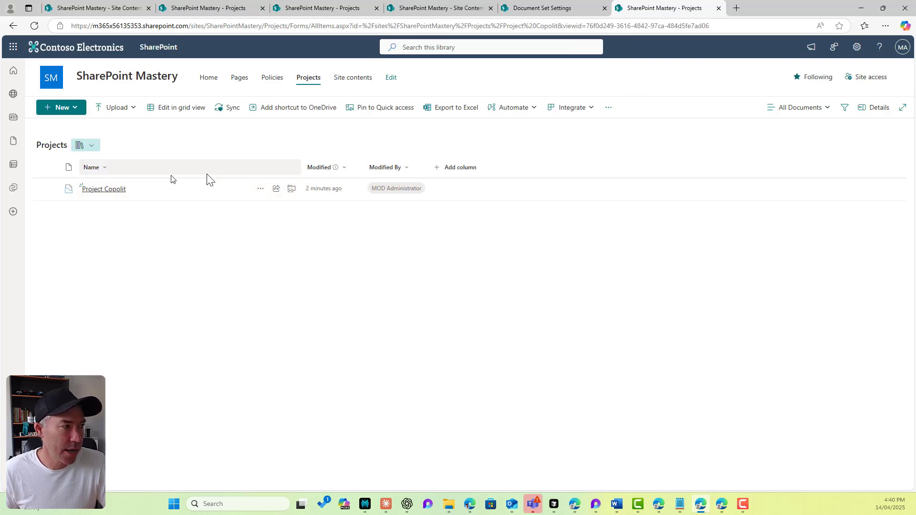
click(455, 174)
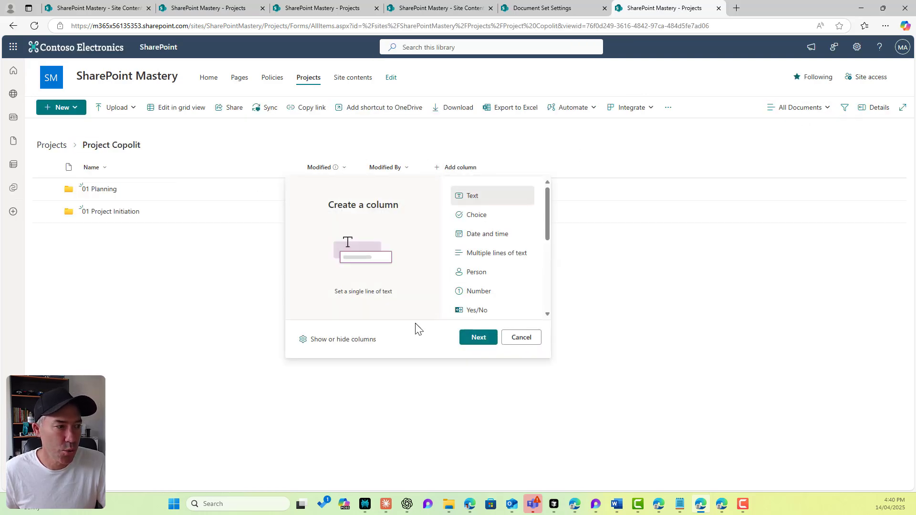
click(363, 340)
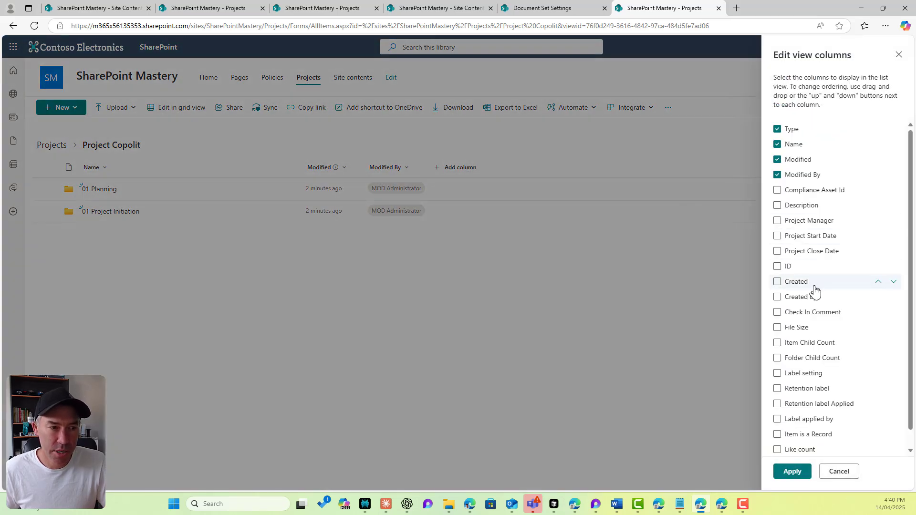
scroll(820, 341, down, 1)
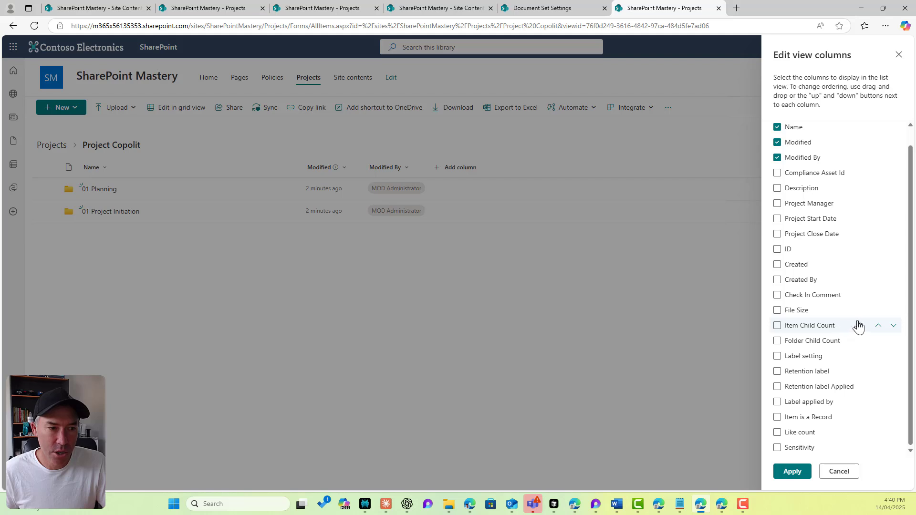
scroll(876, 320, up, 1)
scroll(876, 320, down, 1)
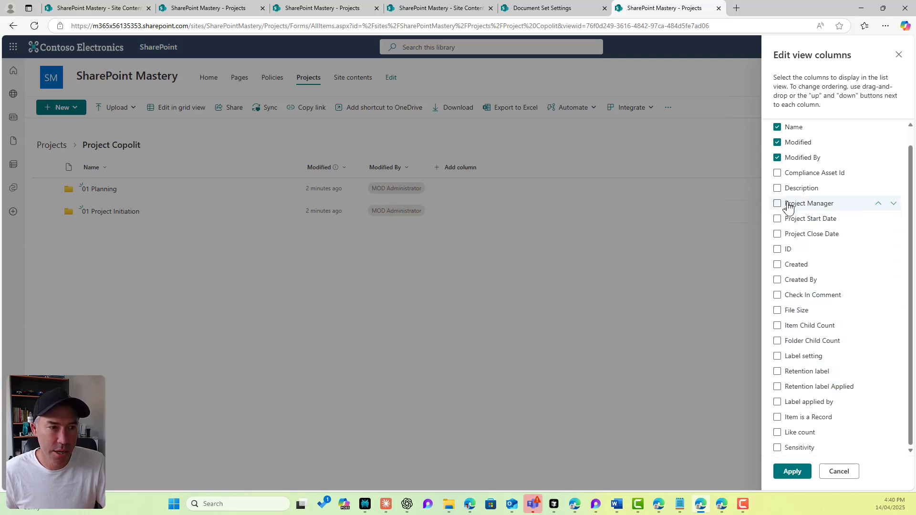
click(855, 475)
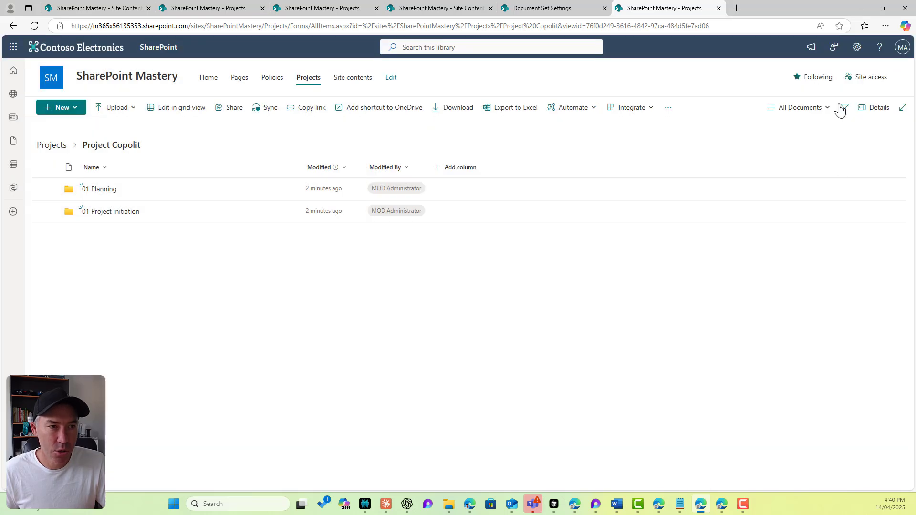
Step: Open the All Documents view settings from the Projects library settings page
click(857, 46)
click(785, 140)
click(788, 180)
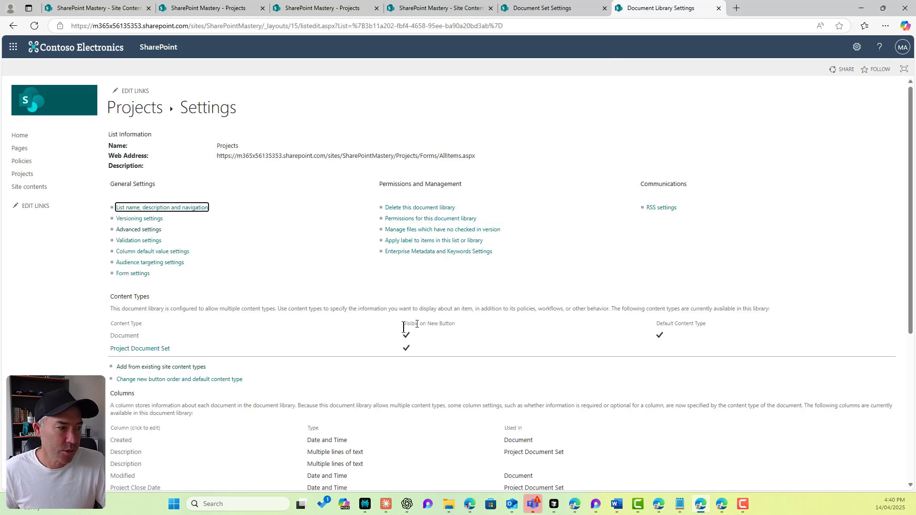
scroll(392, 334, down, 5)
click(149, 422)
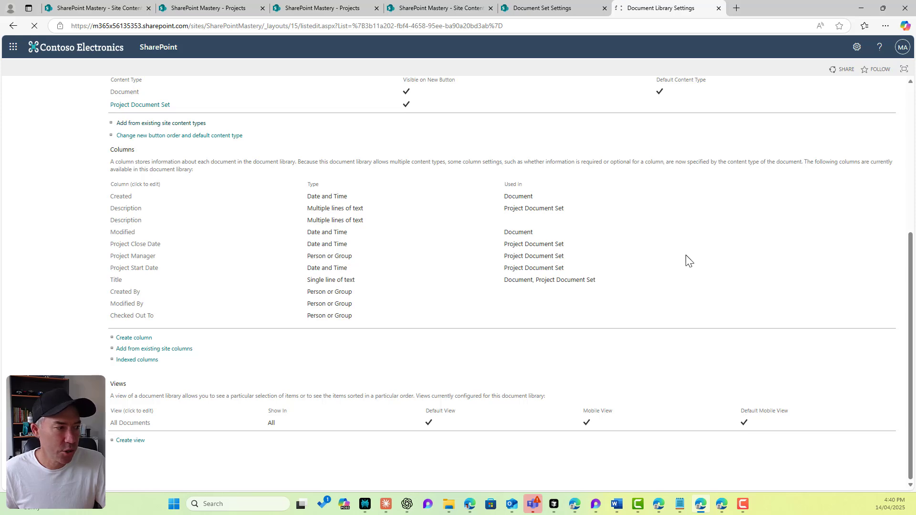
Step: Show the Content Type column in the All Documents view and save
scroll(636, 295, down, 2)
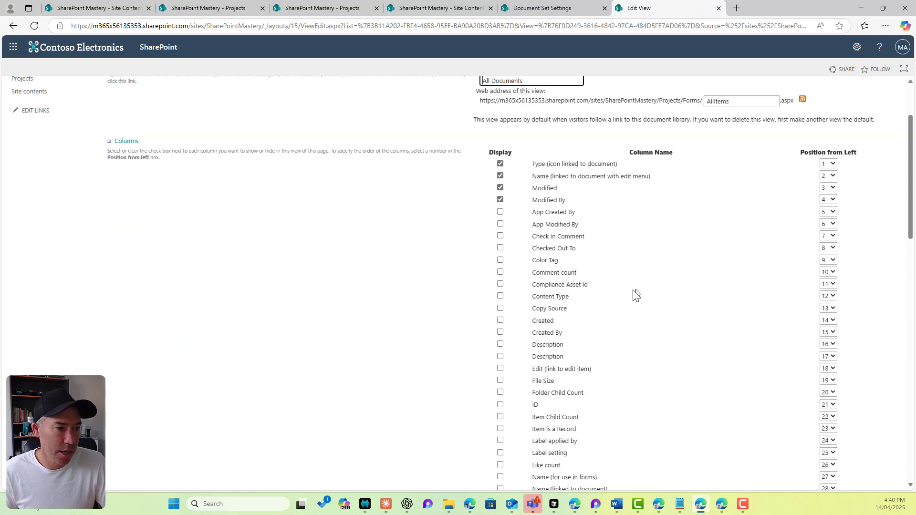
click(500, 296)
scroll(703, 196, up, 2)
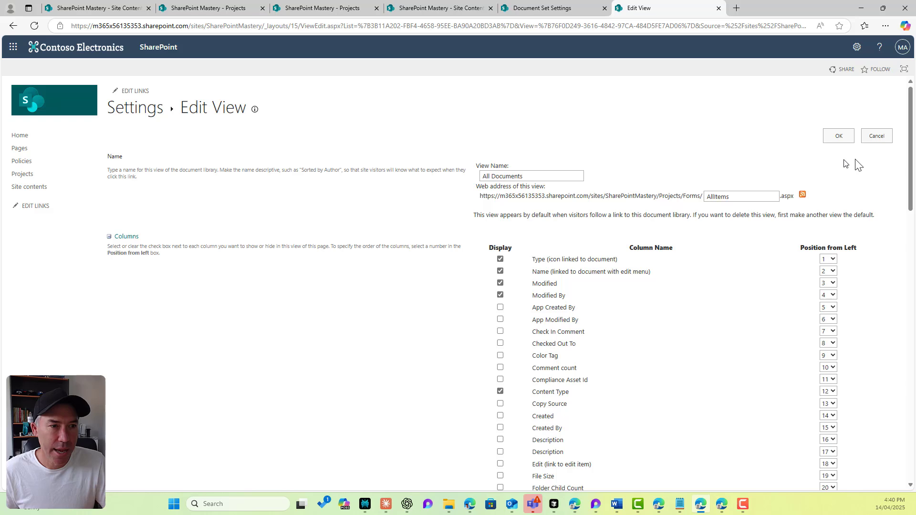
click(840, 138)
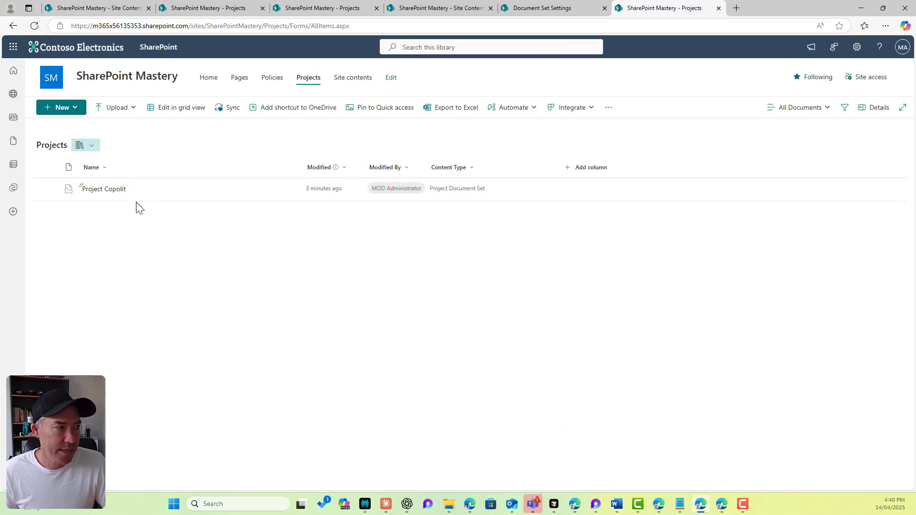
Step: Open Project Copolit's 01 Planning folder and compare it with the Document Set Settings default content
click(103, 190)
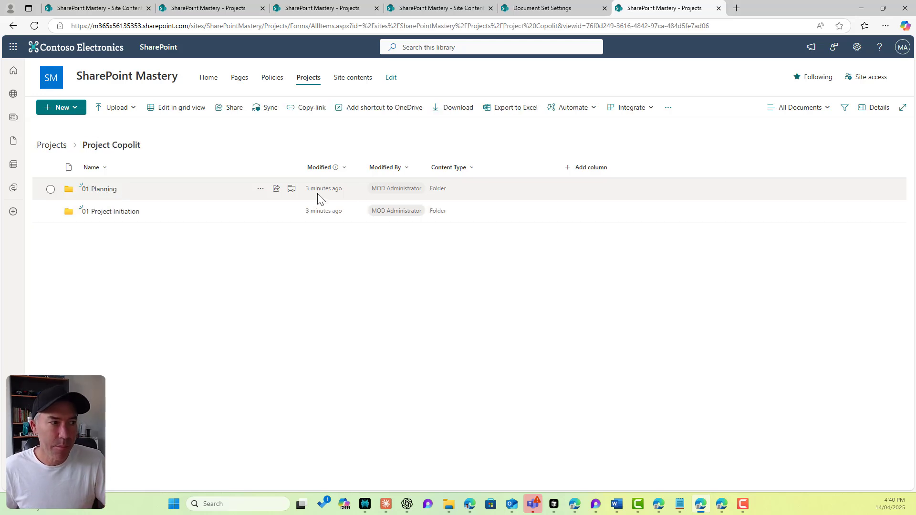
click(104, 189)
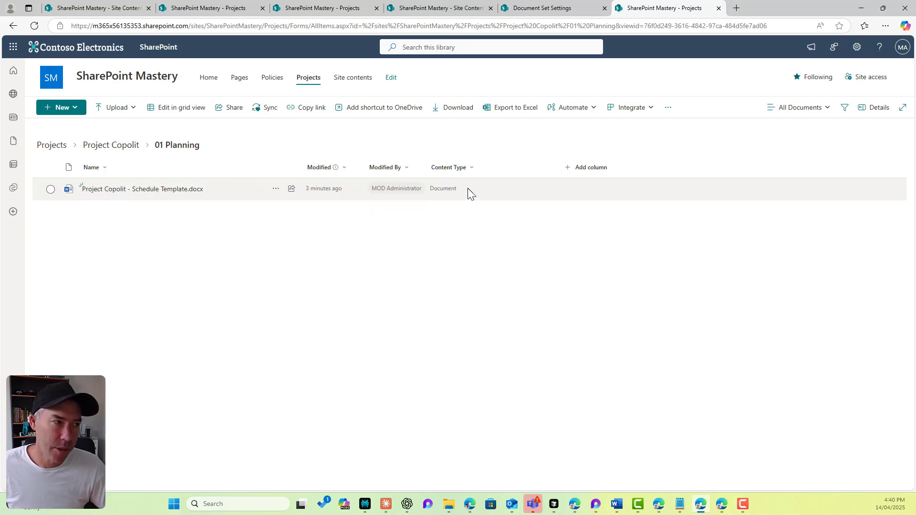
click(523, 11)
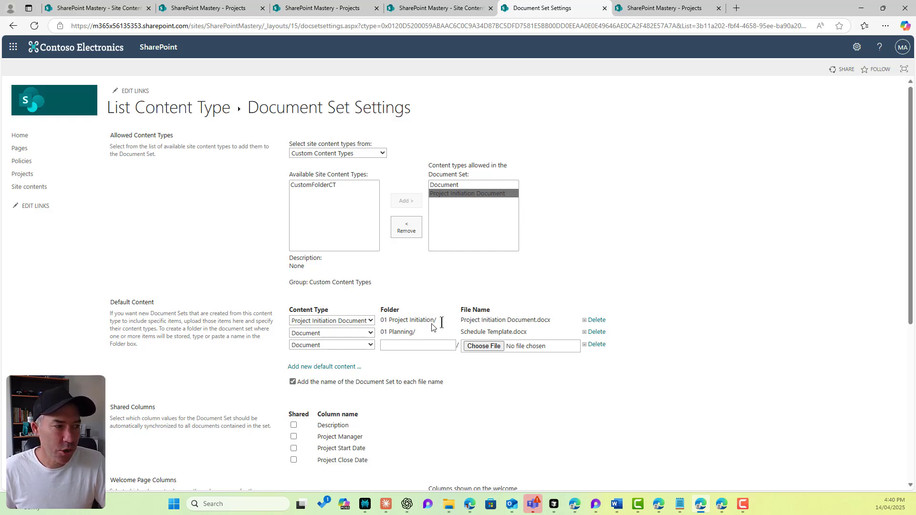
scroll(508, 291, down, 6)
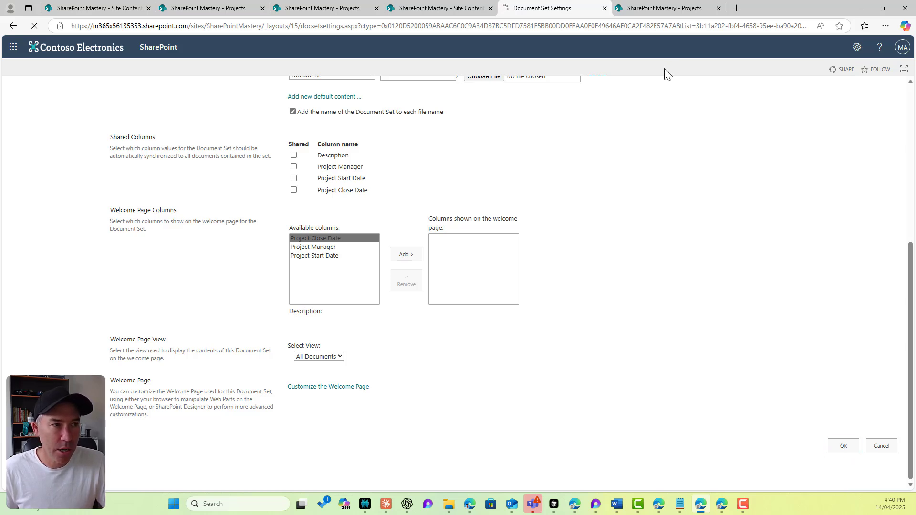
Step: Return to the Projects library root view
click(665, 15)
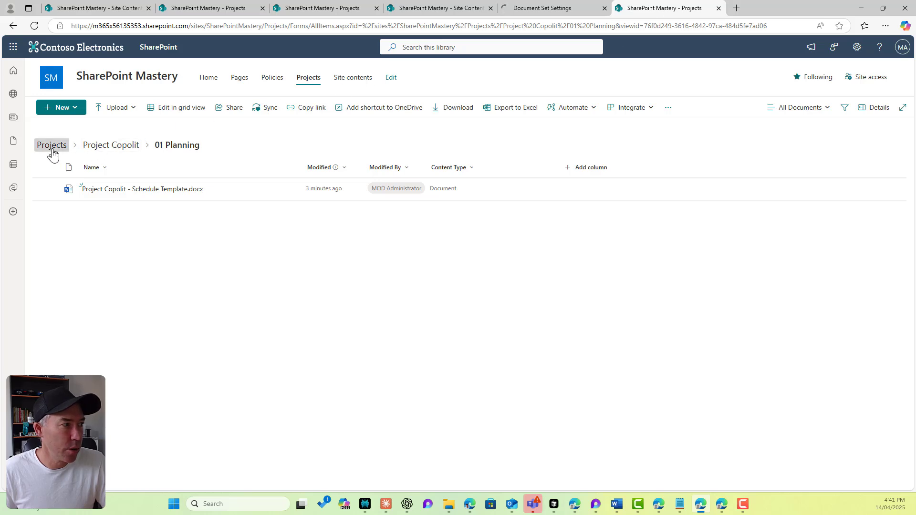
click(532, 8)
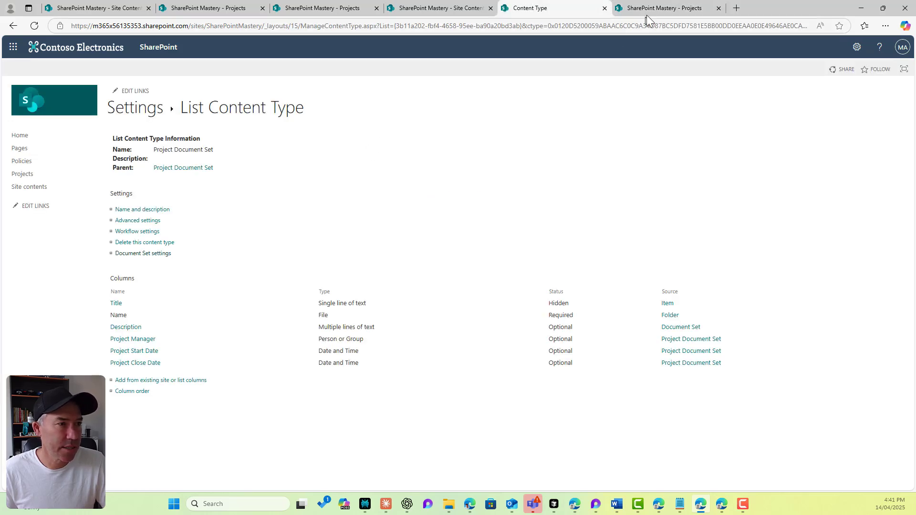
click(665, 9)
Step: Start a new Project Document Set named Channel Guru and choose the suggested person as project manager
click(72, 109)
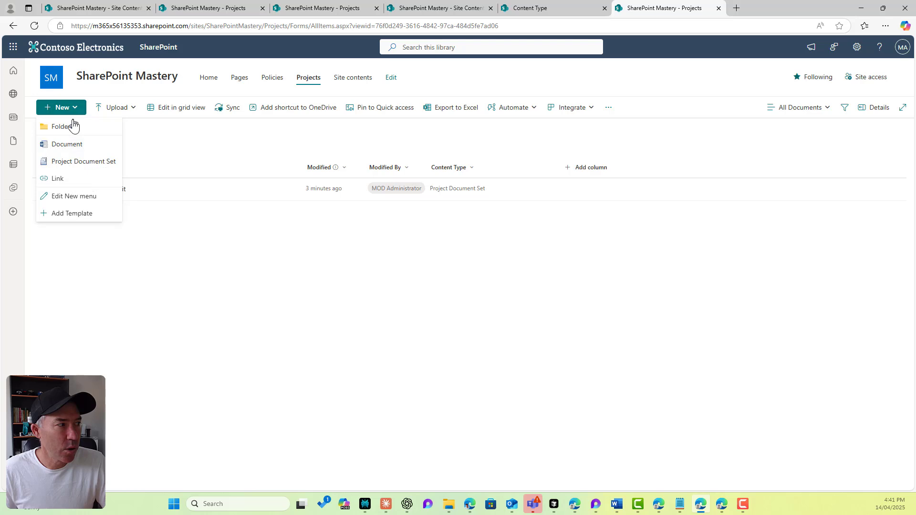
click(73, 150)
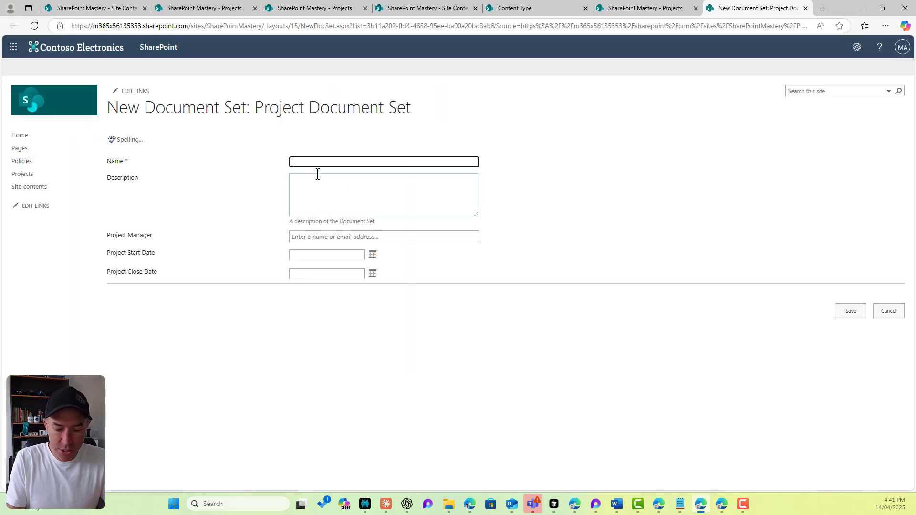
text(Channel Guru)
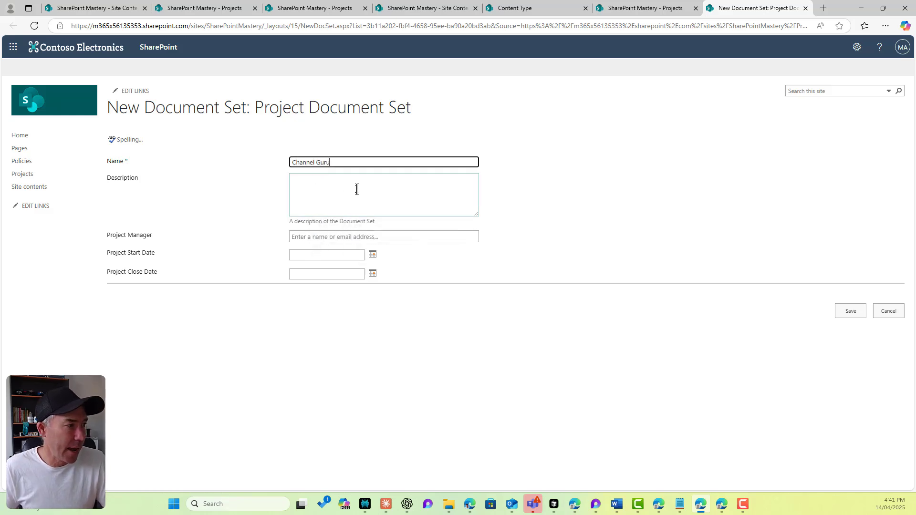
click(352, 239)
text(admin)
key(BackSpace)
key(BackSpace)
key(BackSpace)
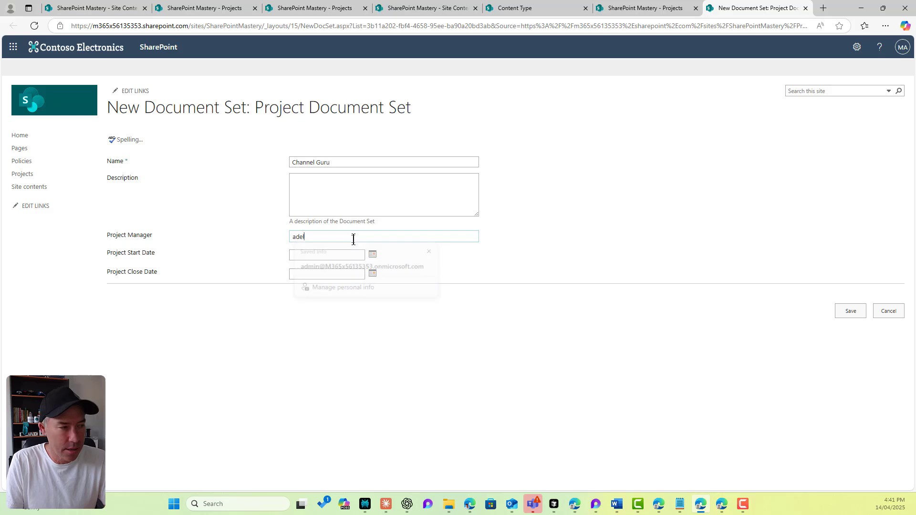
text(el)
click(343, 249)
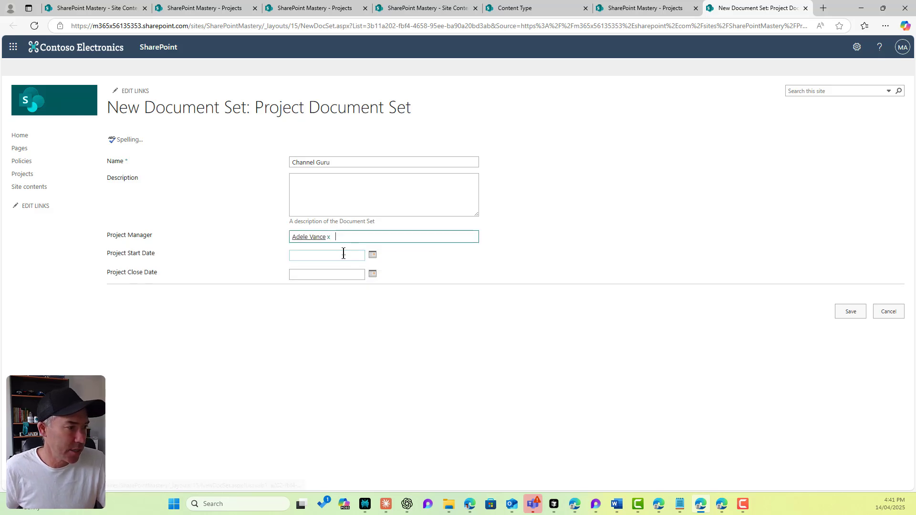
Step: Set the project start date to 4/10/2025 and save the Channel Guru document set
click(372, 257)
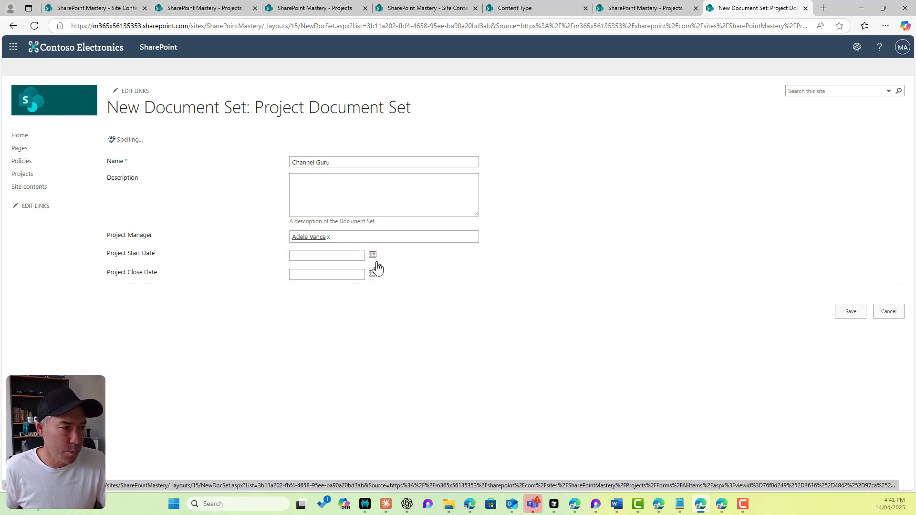
click(346, 303)
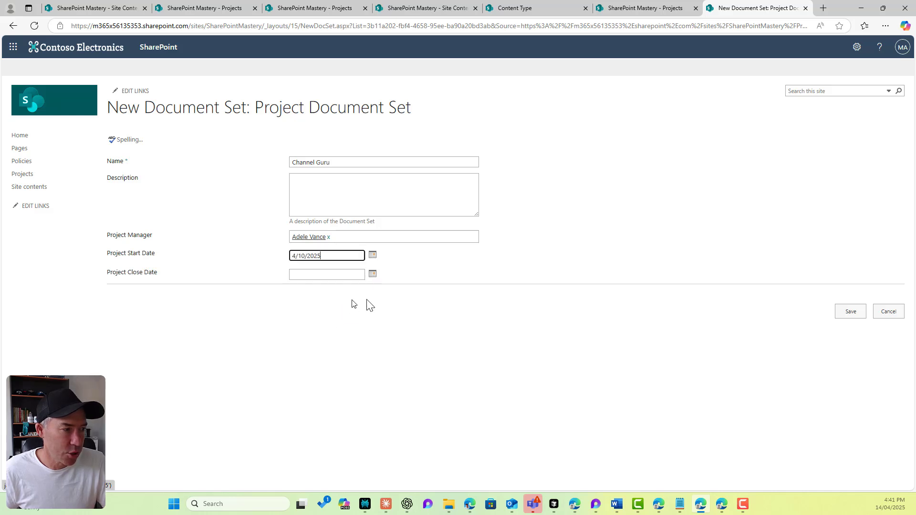
click(852, 314)
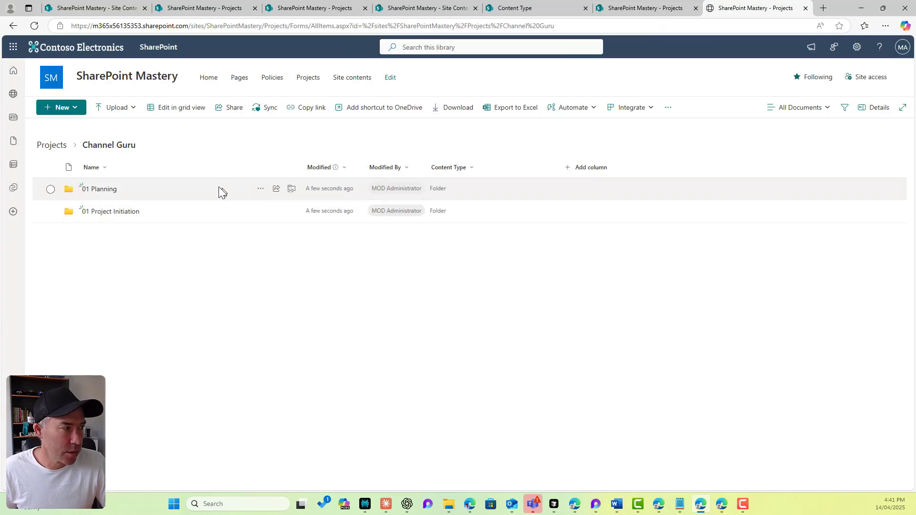
click(108, 191)
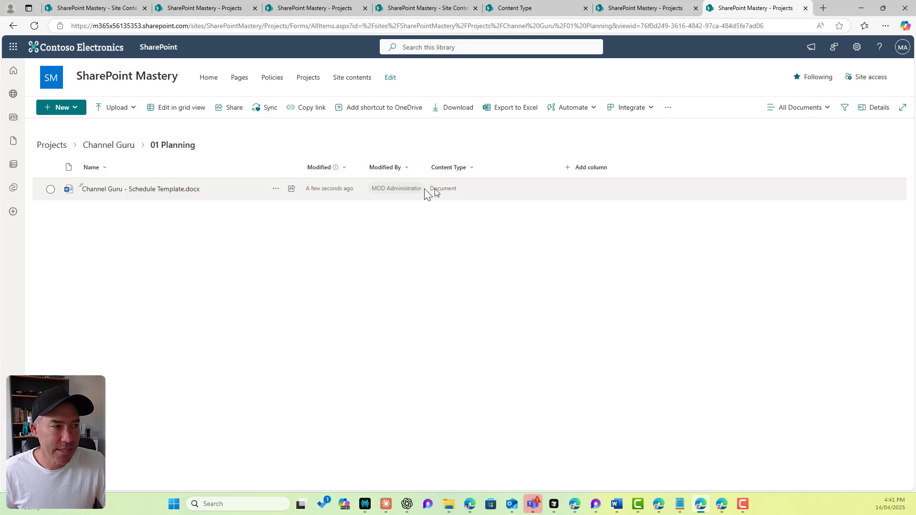
click(98, 148)
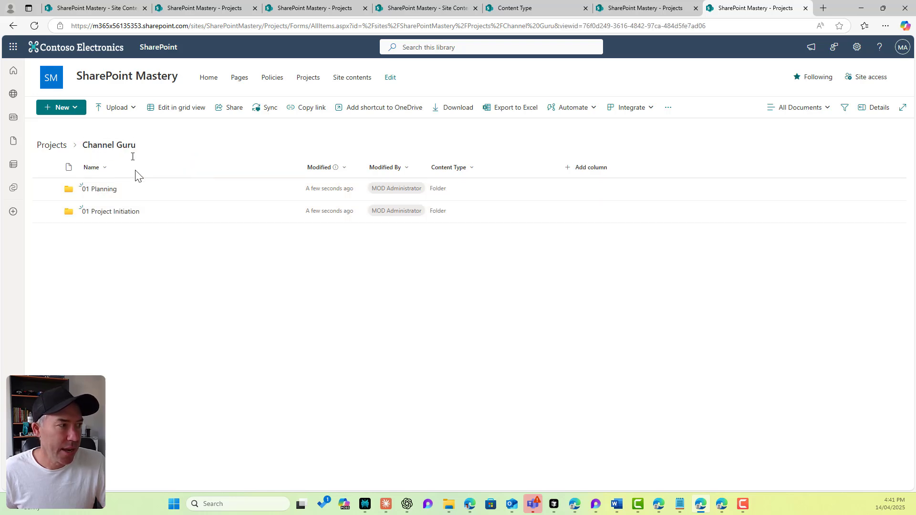
click(107, 213)
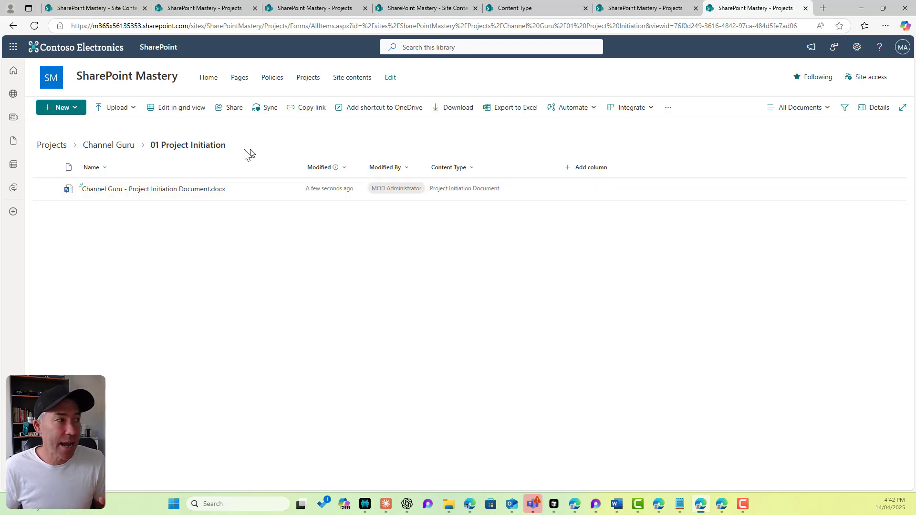
click(114, 146)
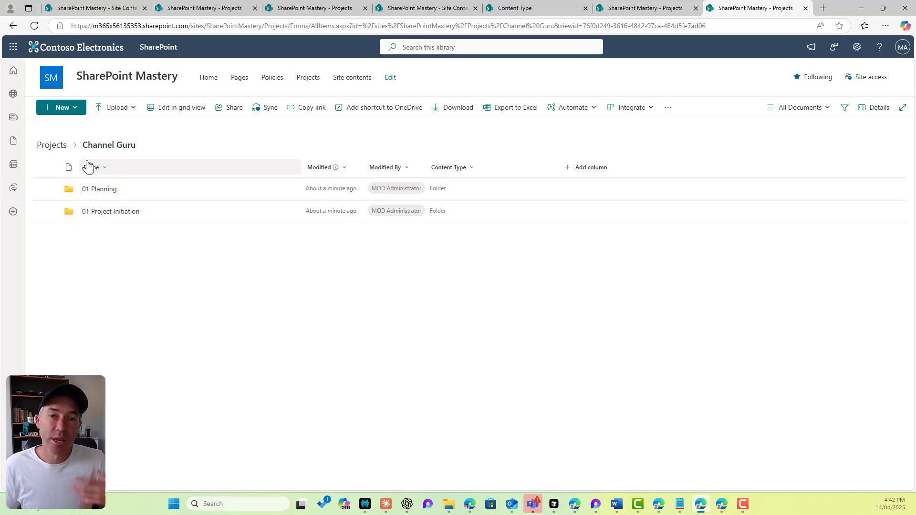
click(51, 144)
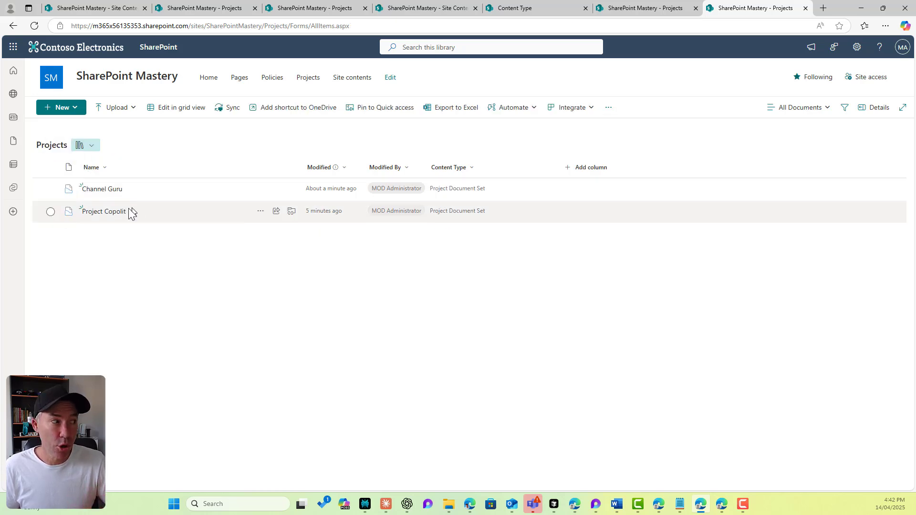
click(103, 190)
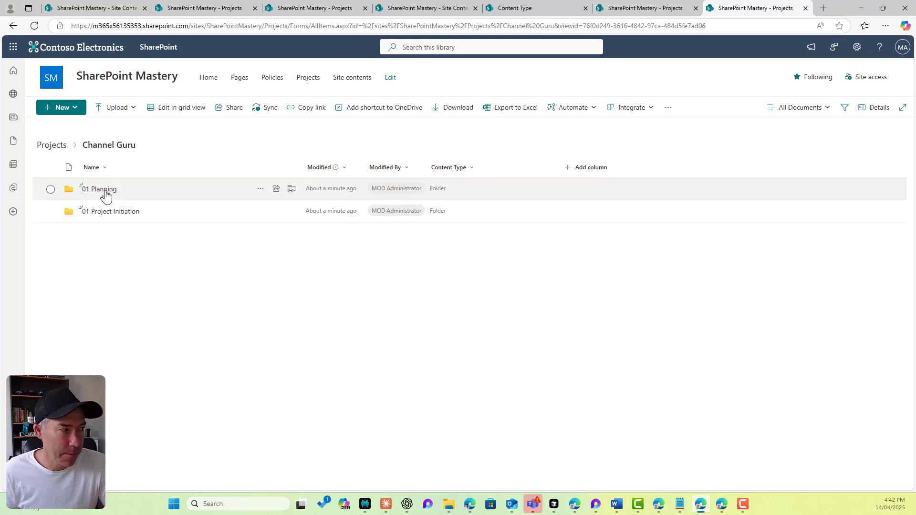
click(105, 191)
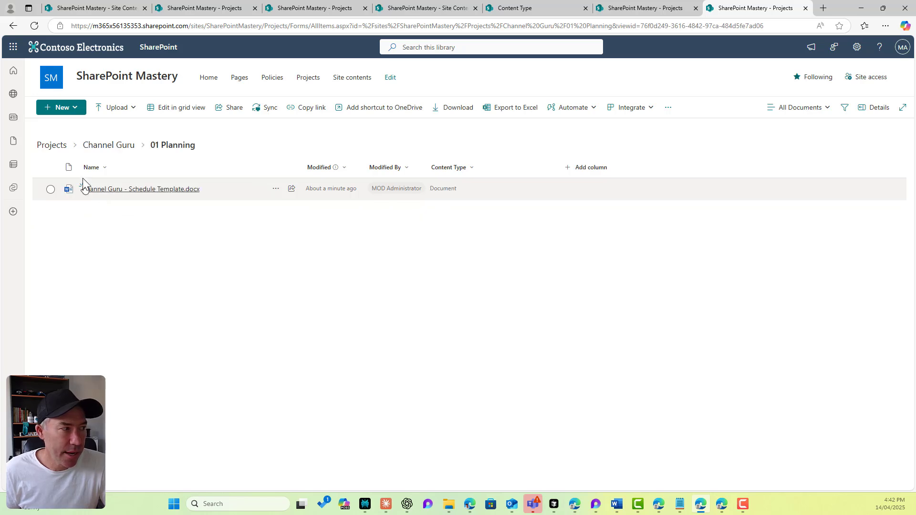
click(103, 146)
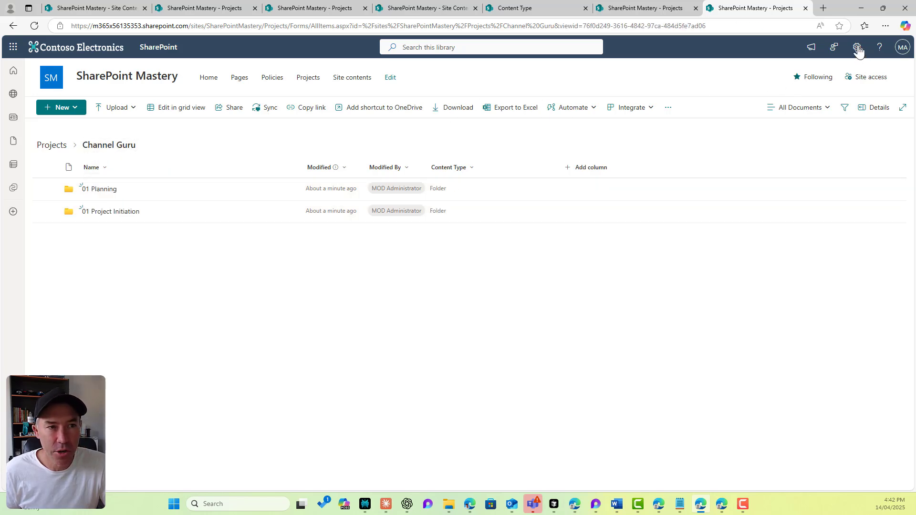
click(857, 46)
Step: Open the Projects library's full settings page and the Project Document Set content type
click(791, 138)
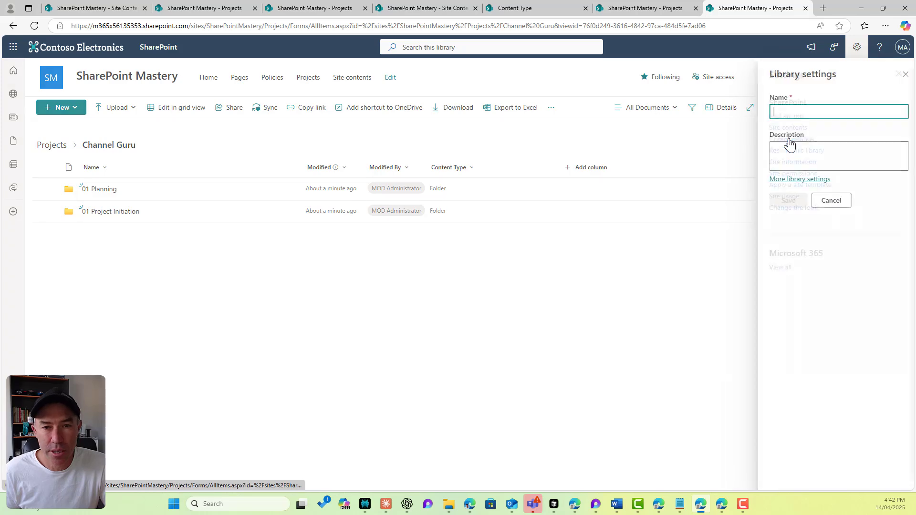
click(779, 181)
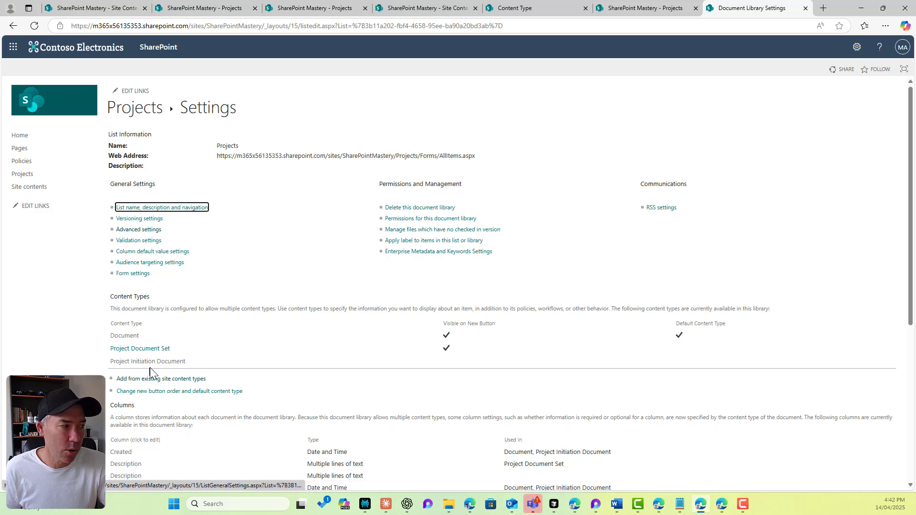
click(150, 352)
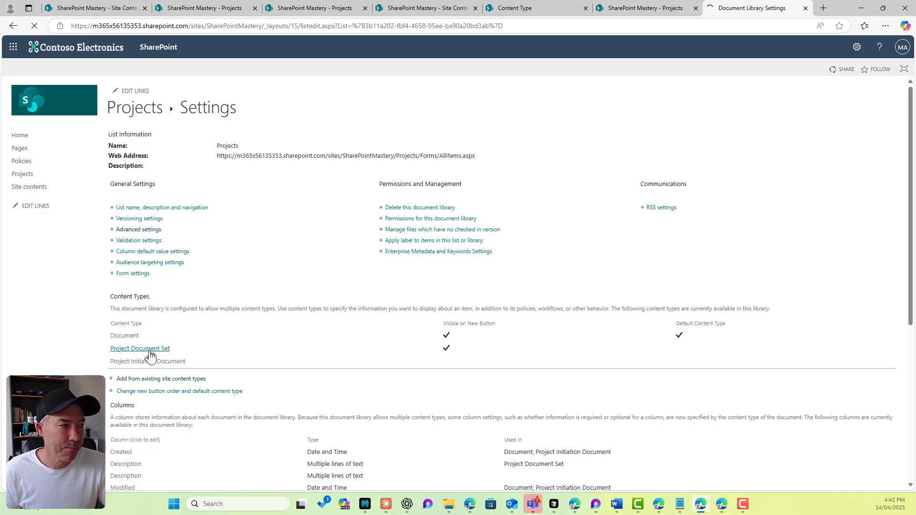
Step: Review the Project Document Set's document set settings, then return to the Projects library settings
click(141, 256)
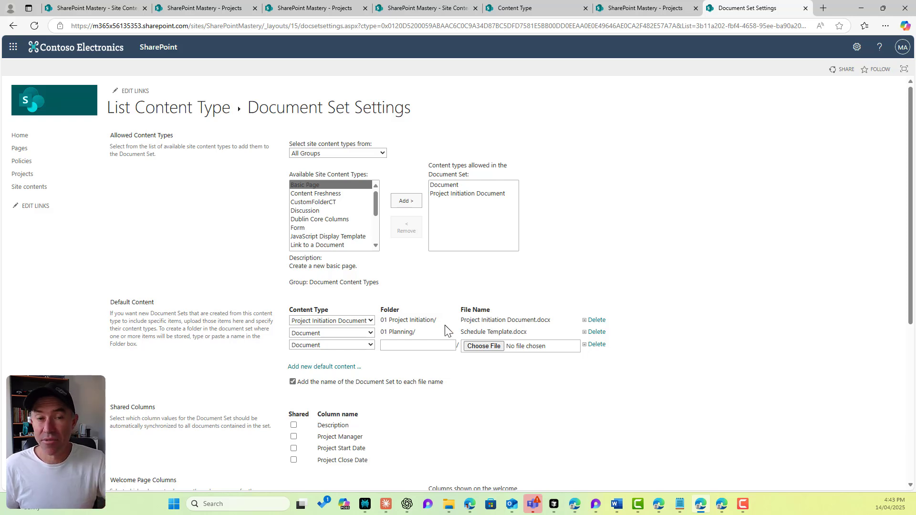
click(167, 115)
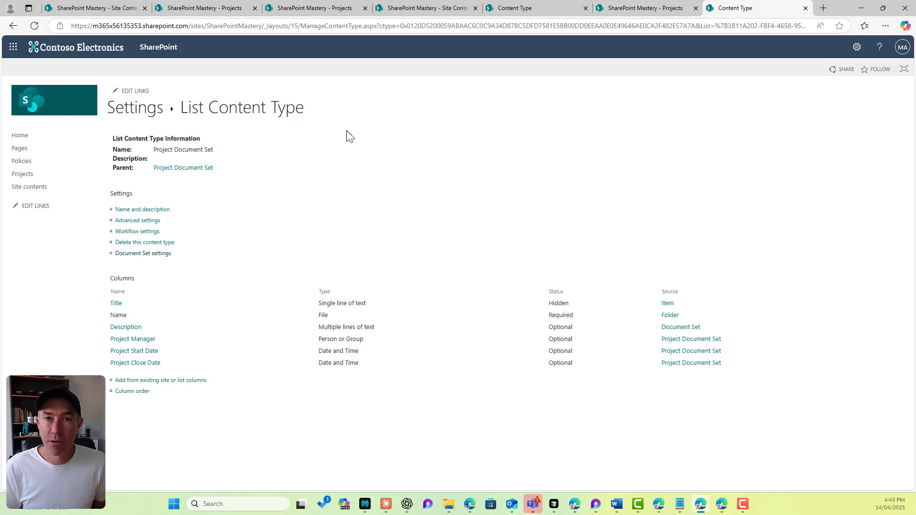
click(146, 115)
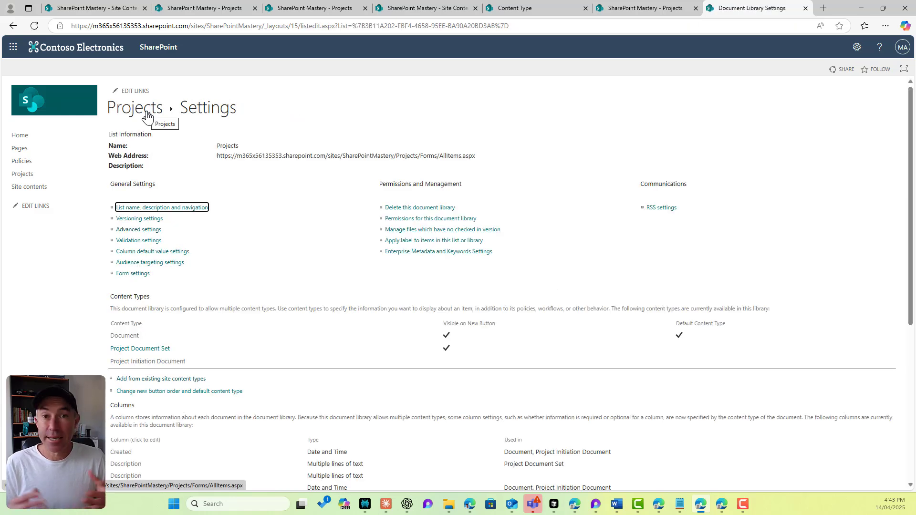